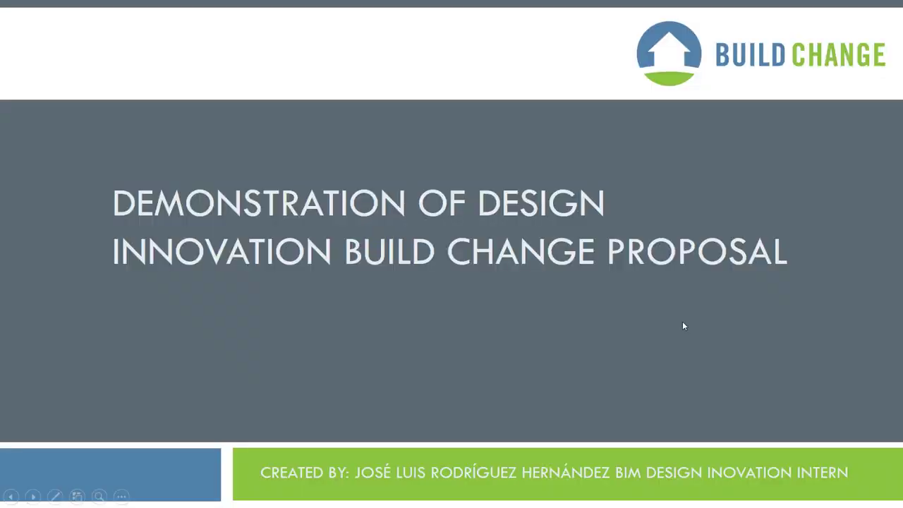
- Advance the slideshow past the workflow and retrofit slides to the 'Fill the information in the Spreadsheet' slide
left_click(683, 325)
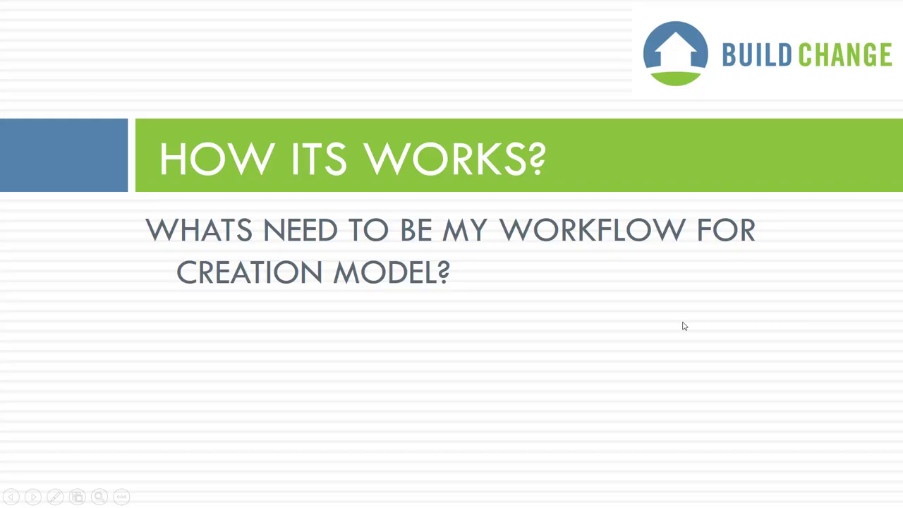
left_click(684, 326)
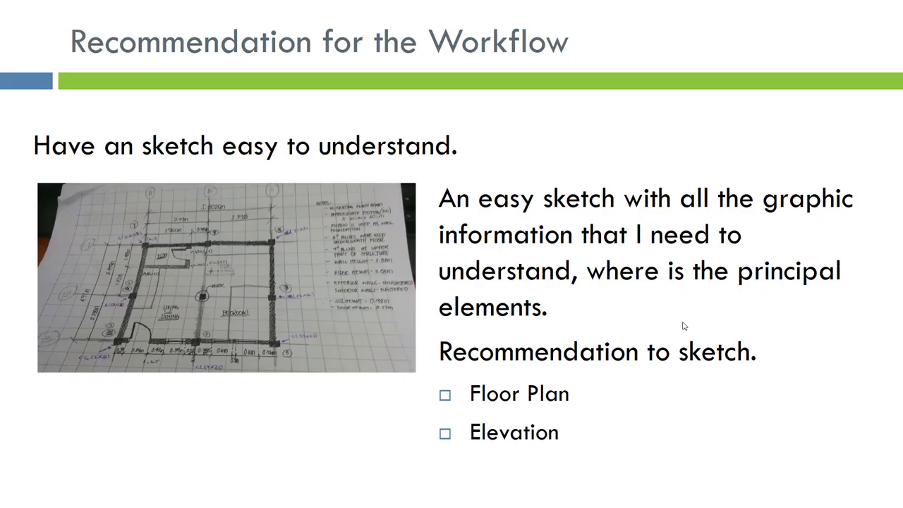
left_click(683, 326)
left_click(683, 326)
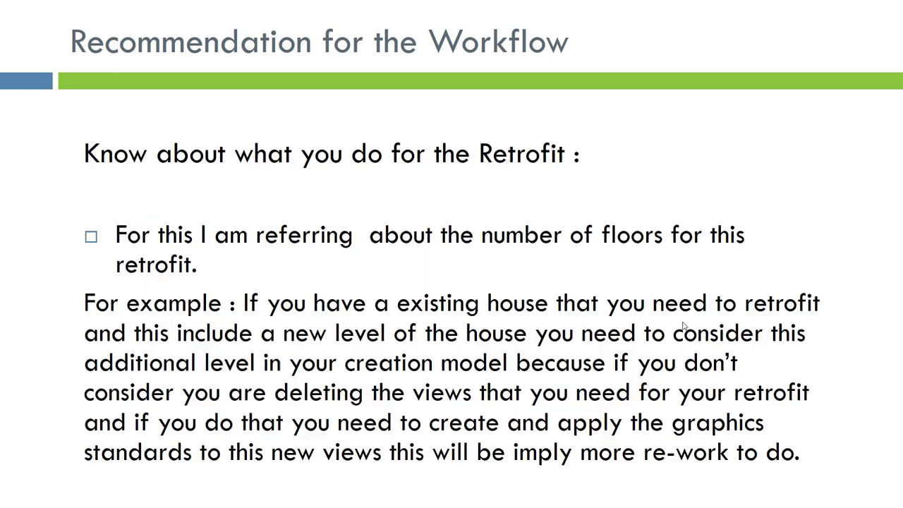
left_click(683, 326)
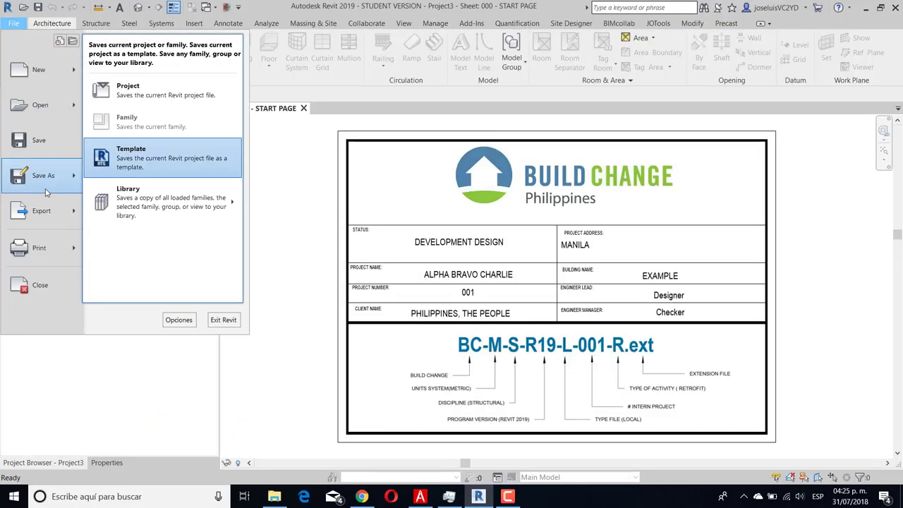
- Save the project as BC-M-S-R19-EXAMPLE01-R.rvt, reopen it and switch to the 3D view
type("BC-")
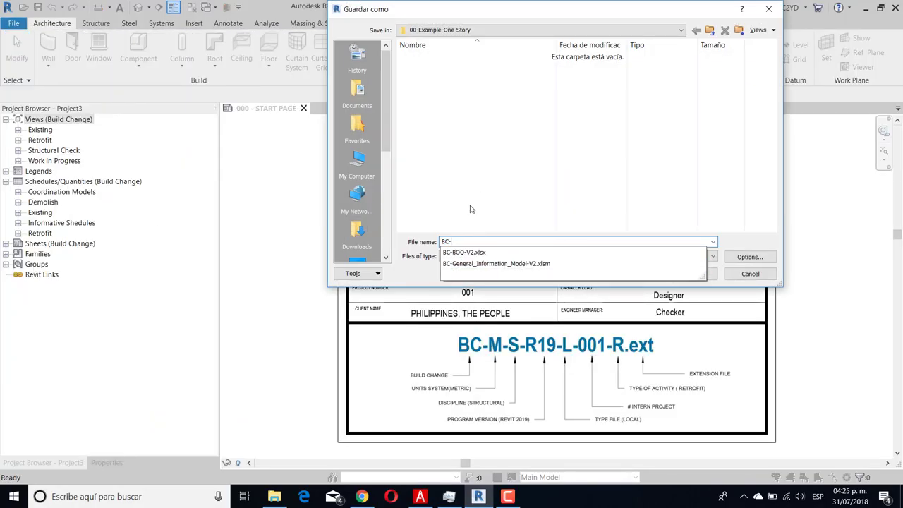
type("M-S-")
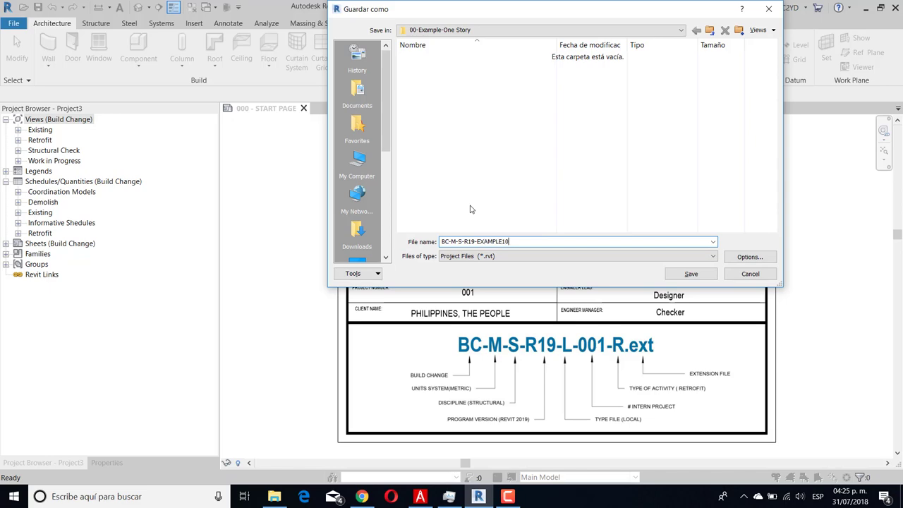
type("R")
key("Return")
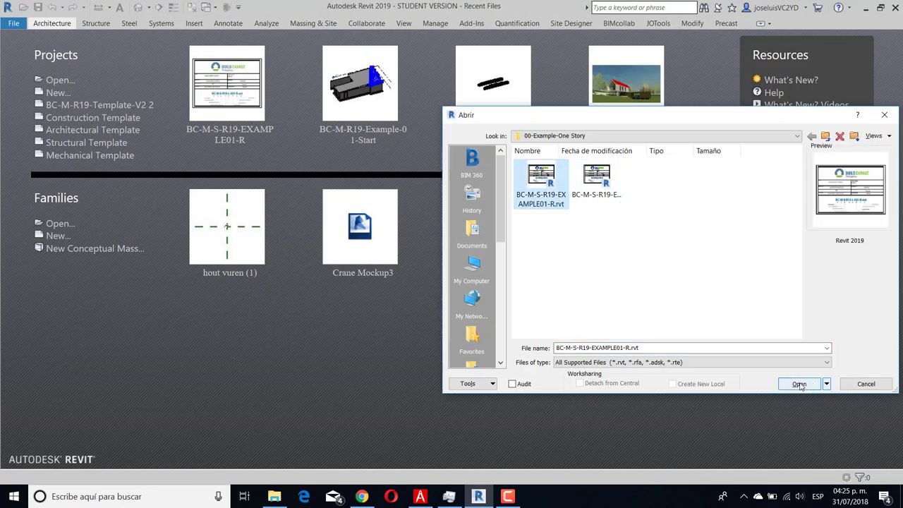
left_click(799, 384)
left_click(207, 7)
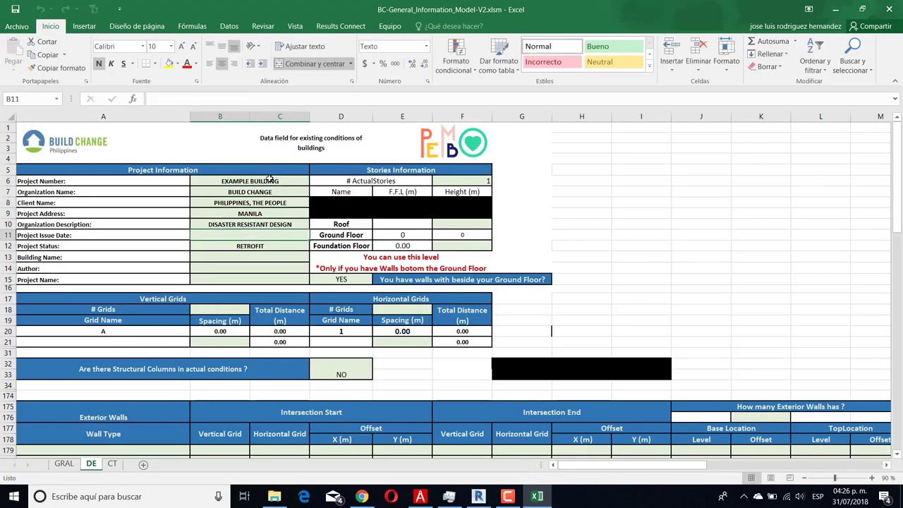
- Enter issue date 07/31/2018, building HOUSE ONE STORY, the author's name, project EXAMPLE BUILDING and grid spacings
type("07/31/2018")
key("Return")
key("Return")
type("HOUSE ONE STORY")
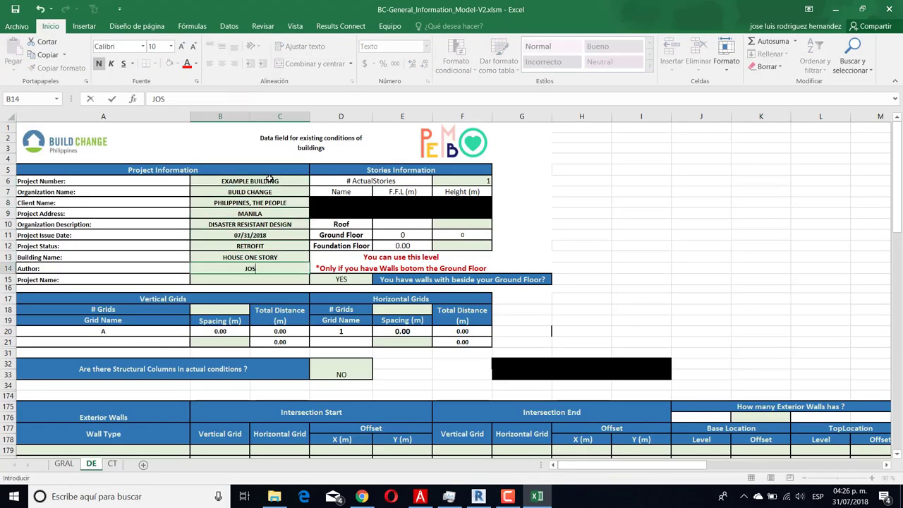
type("E LUIS RODRIGUEZ")
key("Return")
type("EXAMPLE BUILDING")
key("Return")
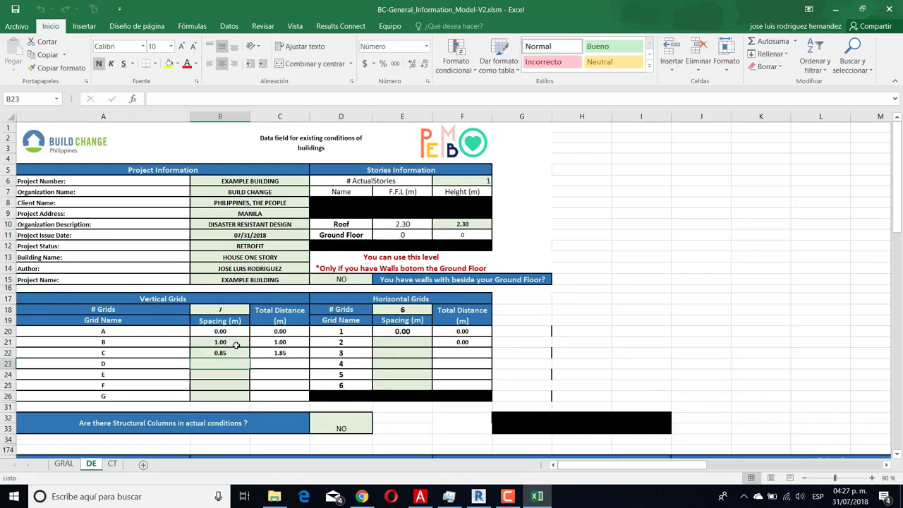
type("2.05 0.4 2.52 0.63 2.2 0.5 1 3.6 6.")
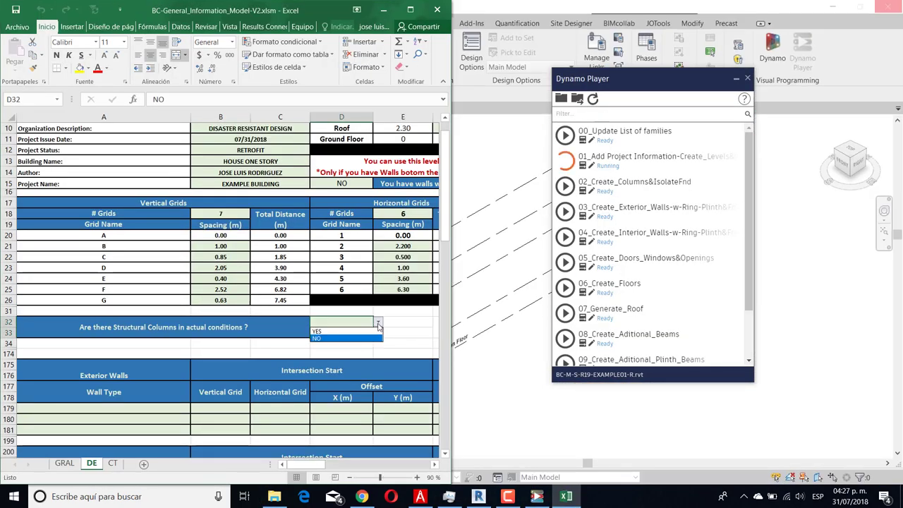
- Answer YES to existing structural columns and review the column rows
left_click(316, 331)
type("rO")
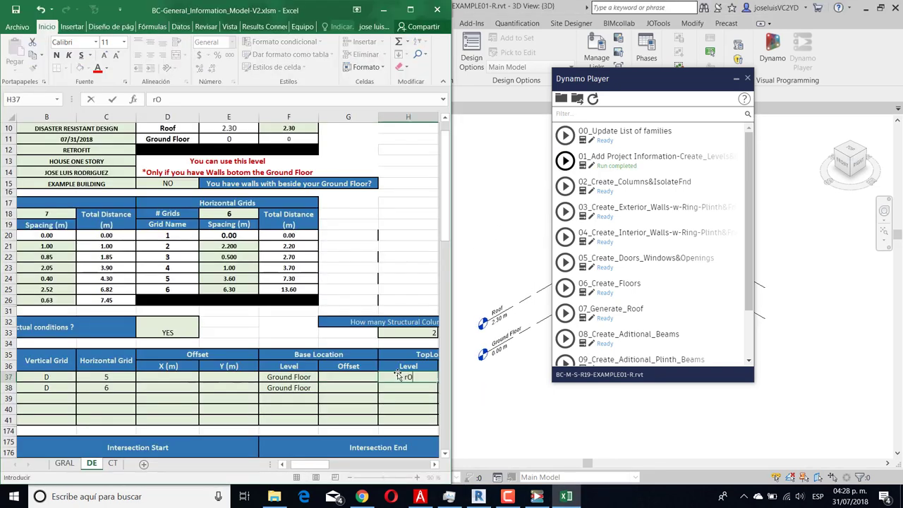
key("Escape")
scroll(401, 375, "right", 2)
type("20")
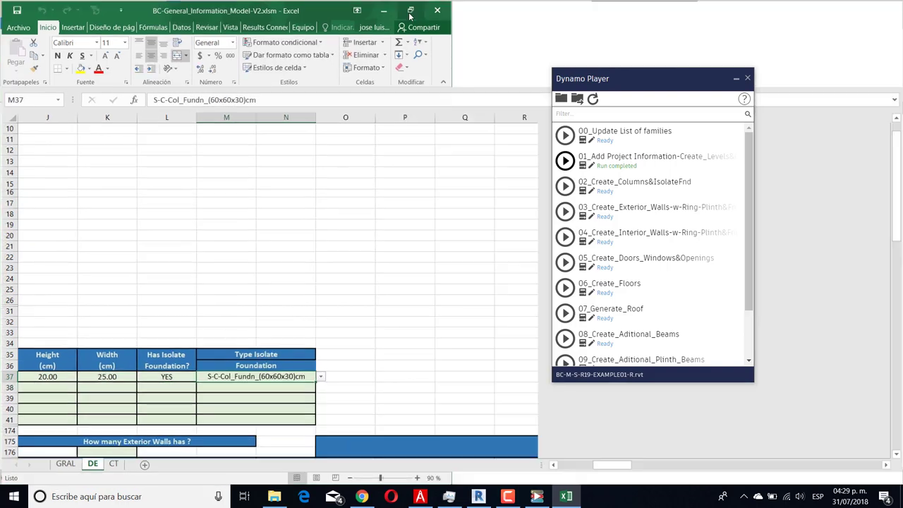
- Save the workbook over the existing BC-General_Information_Model-V2 file in the project folder
left_click(410, 9)
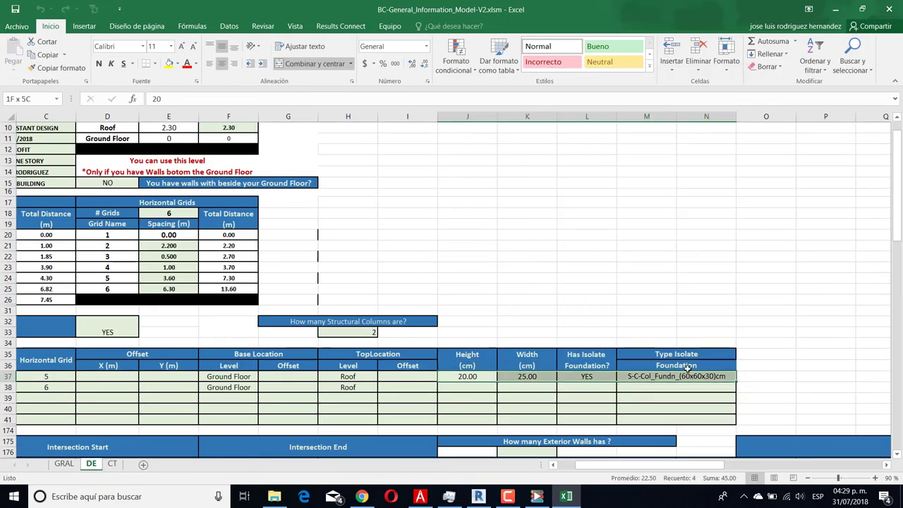
left_click(17, 27)
left_click(28, 123)
left_click(261, 219)
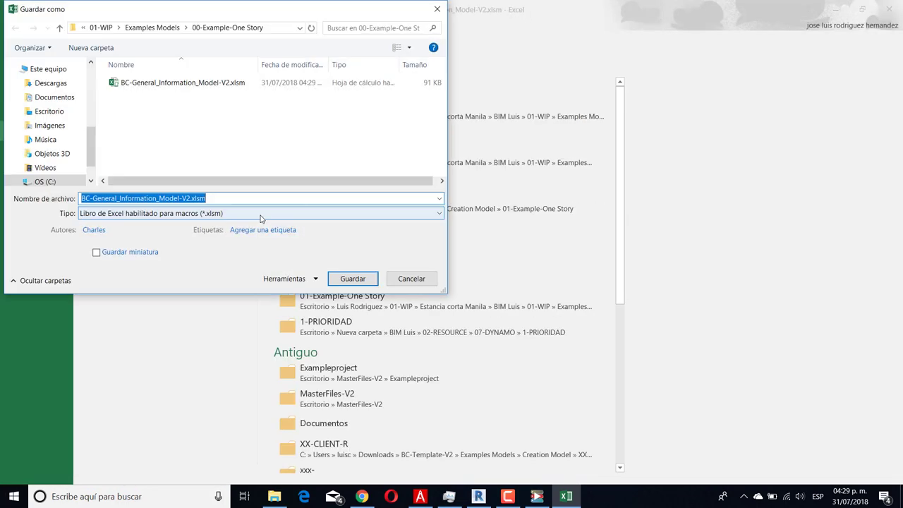
left_click(353, 279)
left_click(472, 248)
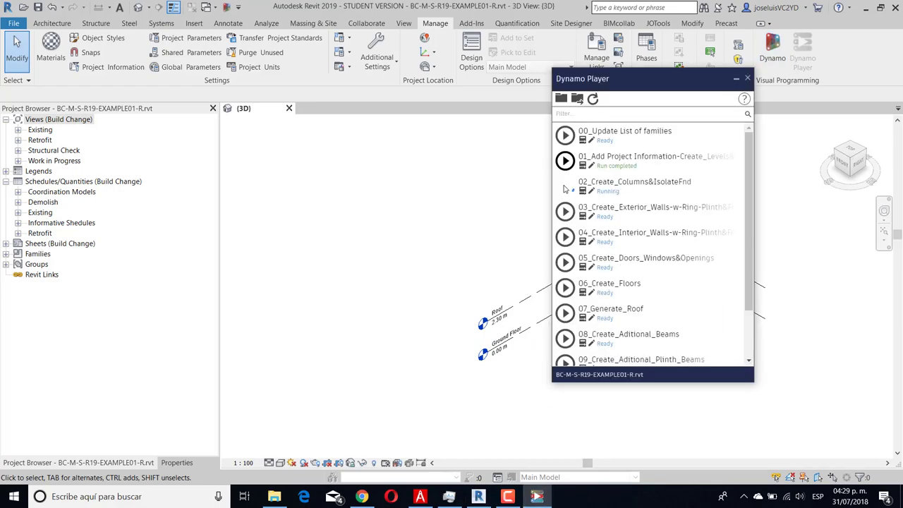
- Snap the workbook to the left half of the screen, leaving the Revit model on the right
key("super+Left")
left_click(155, 416)
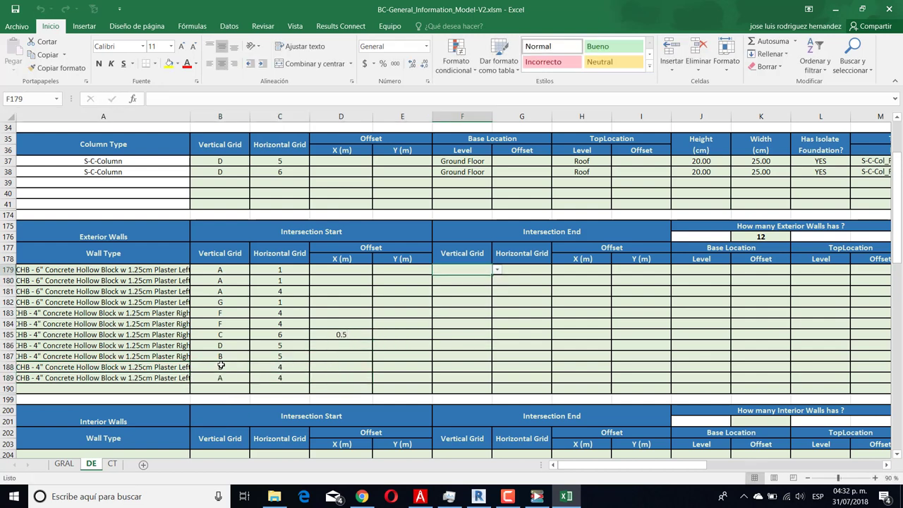
- Paste the exterior walls' end grids and fill Ground Floor base and Roof top levels down all walls
left_click_drag(462, 312, 450, 356)
key("ctrl+v")
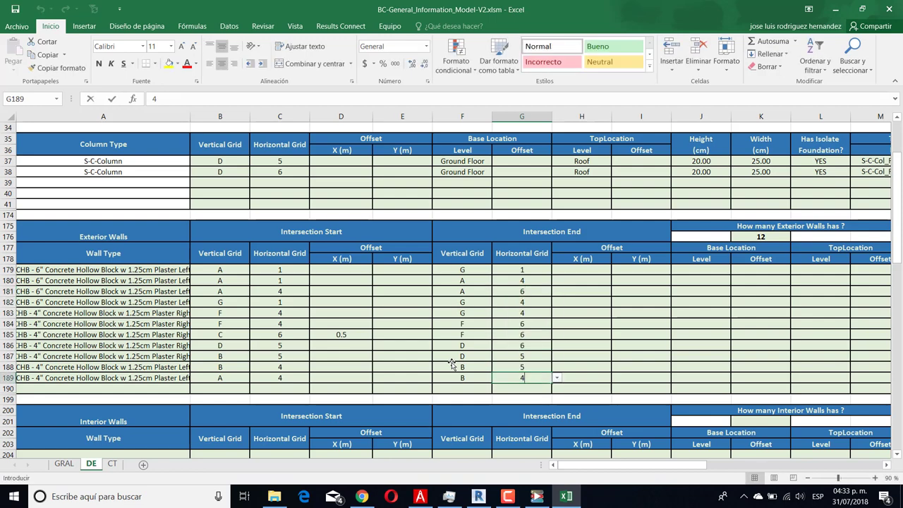
left_click_drag(731, 276, 732, 381)
scroll(732, 381, "right", 3)
left_click(561, 270)
left_click(548, 286)
left_click_drag(558, 275, 558, 381)
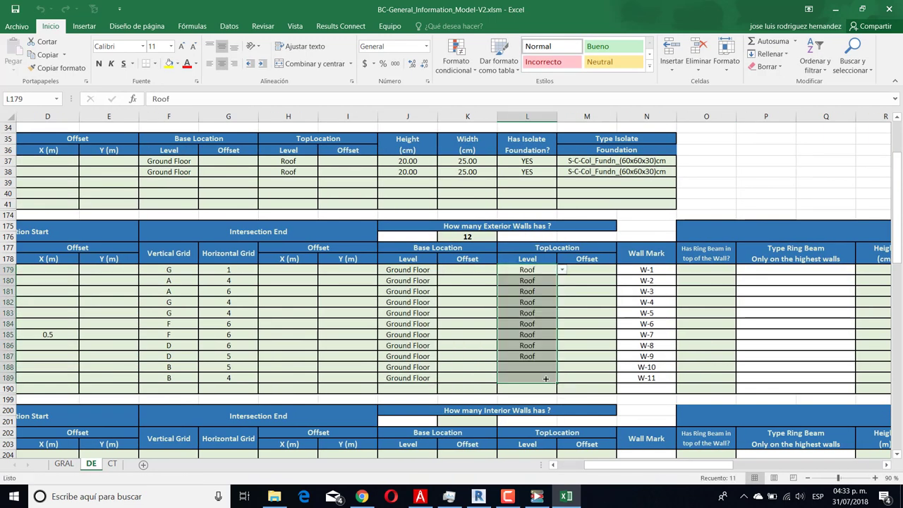
left_click(581, 326)
- Mark every wall with a plinth beam of height 20, fill plinth sizes and foundation columns
left_click_drag(706, 270, 706, 378)
scroll(695, 310, "right", 5)
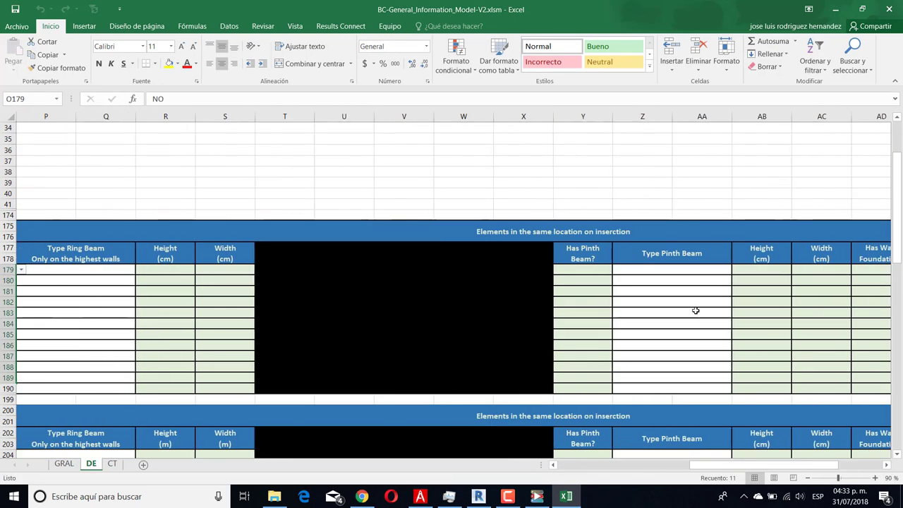
left_click_drag(603, 383, 603, 383)
scroll(635, 317, "right", 2)
left_click(645, 271)
type("20")
key("Tab")
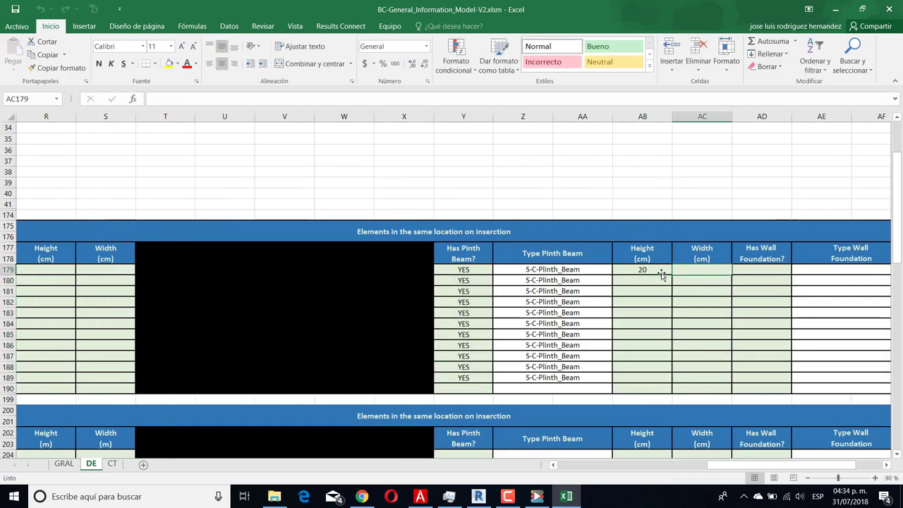
double_click(731, 276)
scroll(776, 276, "right", 3)
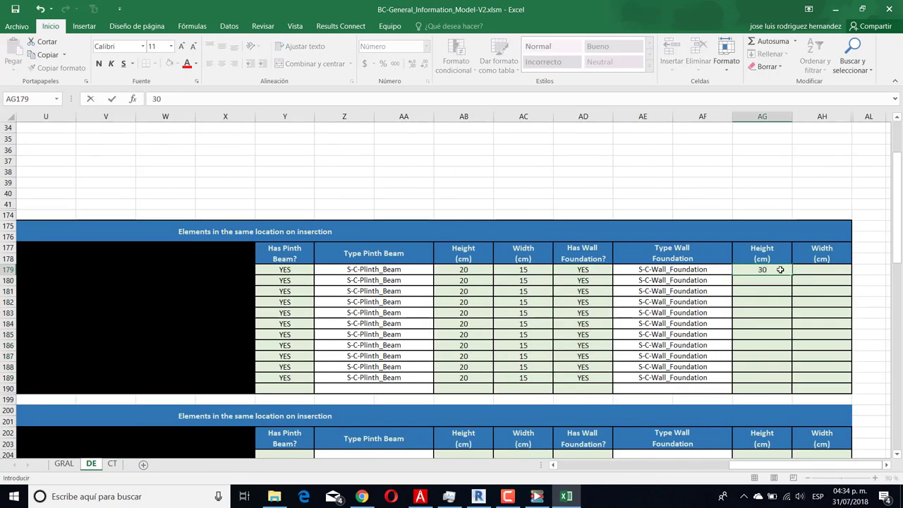
mouse_move(762, 270)
left_mouse_down()
mouse_move(809, 271)
mouse_move(847, 378)
left_mouse_up()
key("Return")
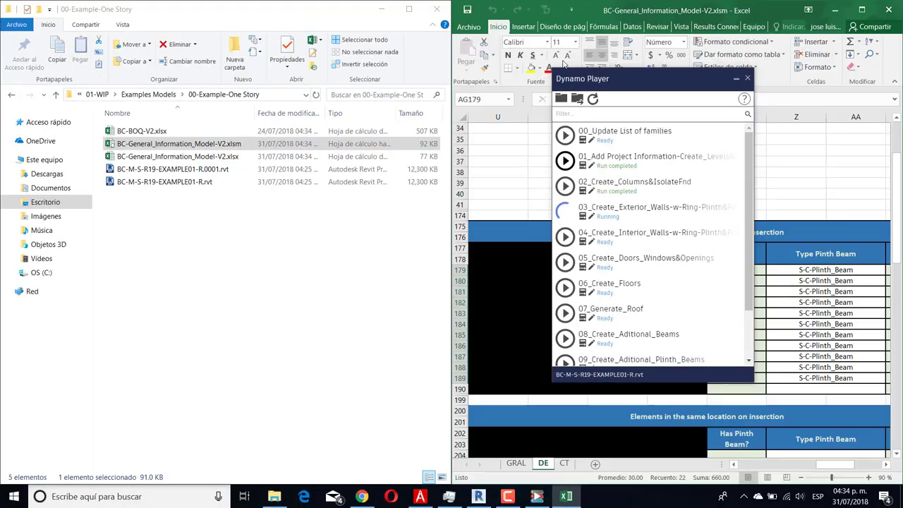
- Inspect the new exterior walls, editing the Comments value and selecting the left wall segment
scroll(276, 334, "down", 10)
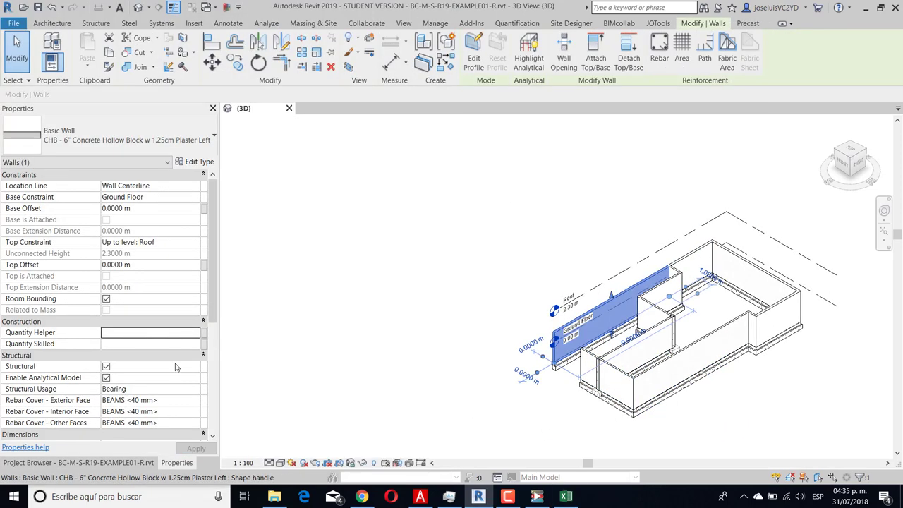
scroll(176, 367, "down", 5)
left_click(185, 358)
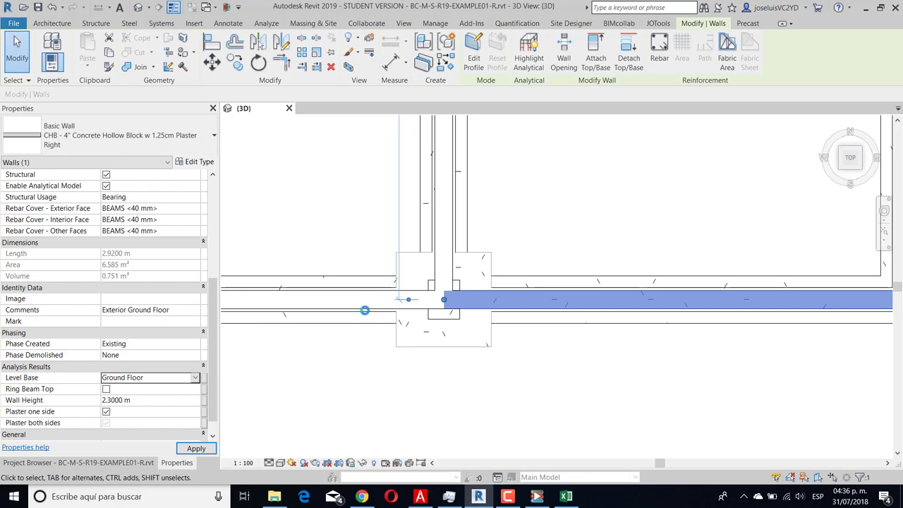
left_click(364, 305)
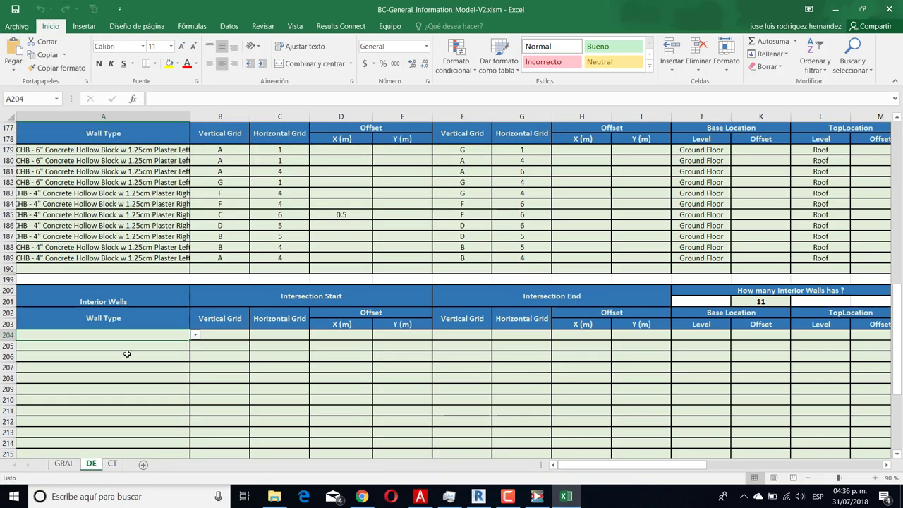
- Assign the 4-inch plaster-left wall type to the first interior walls and plaster-right to the rest
left_click(195, 334)
left_click(106, 367)
left_click_drag(189, 340, 190, 410)
left_click(195, 378)
left_click(139, 411)
left_click(223, 335)
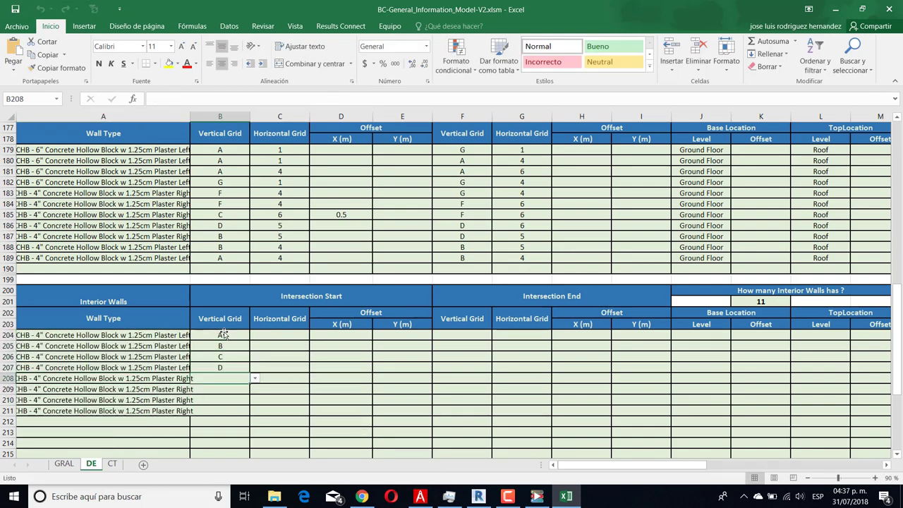
- Enter the interior walls' start and end grids, with a 0.5 end offset on the light wall
type("B C D E C F F D")
left_click(294, 340)
type("2")
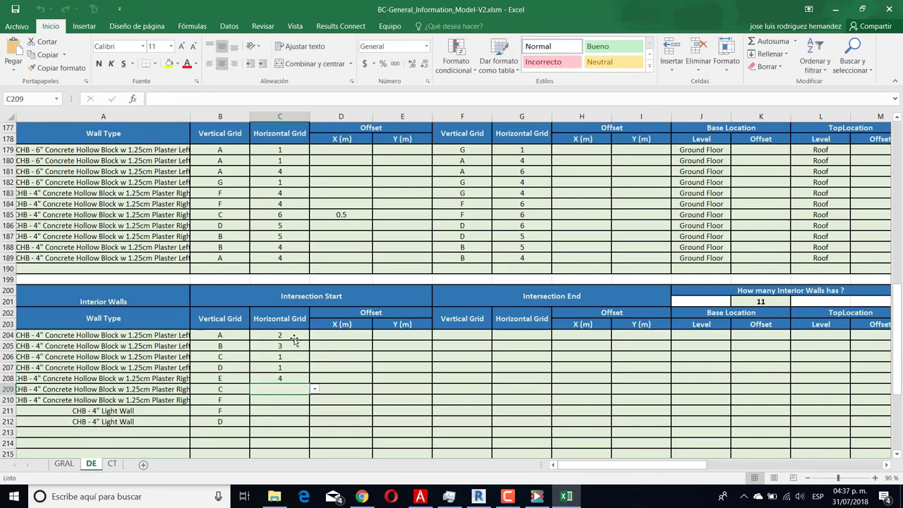
type(" 3 1 1 4 4 3 3 5")
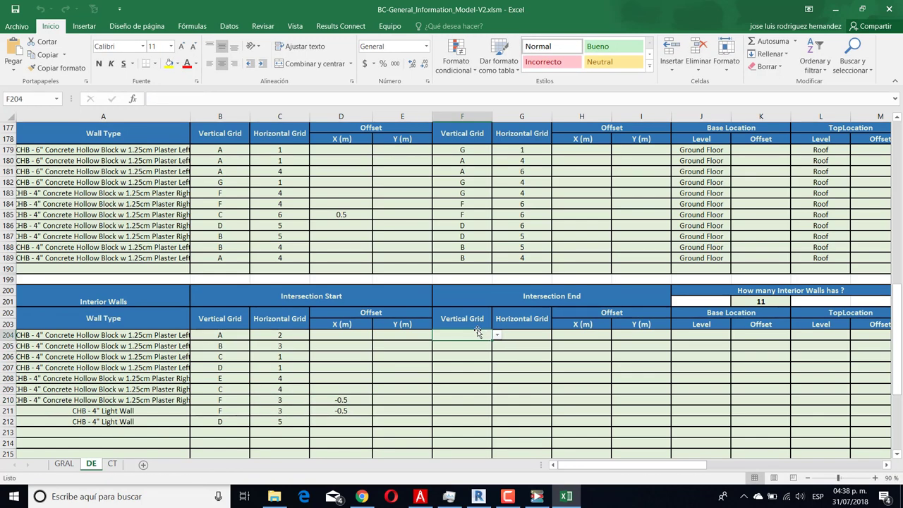
key("Return")
type("B C D E F G F")
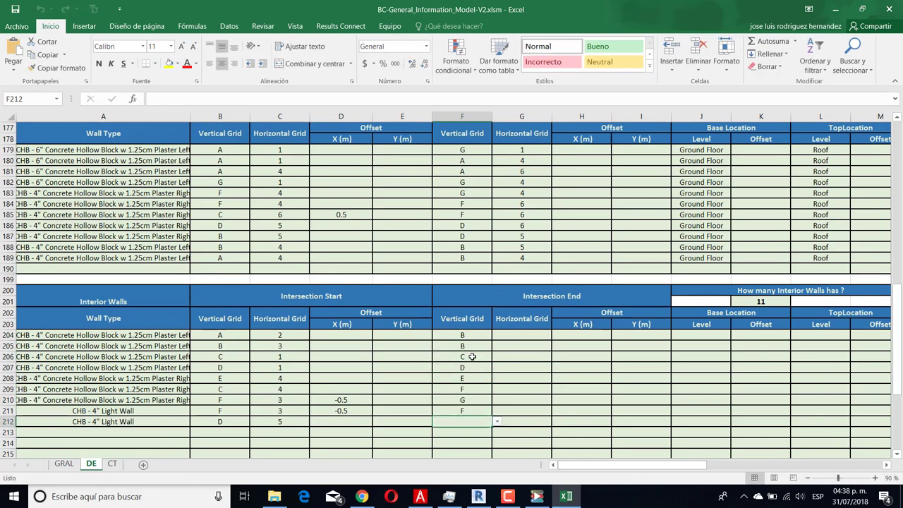
left_click(522, 334)
type("2 4 4 4 5 4 3 4 5")
left_click(582, 411)
type("0.5")
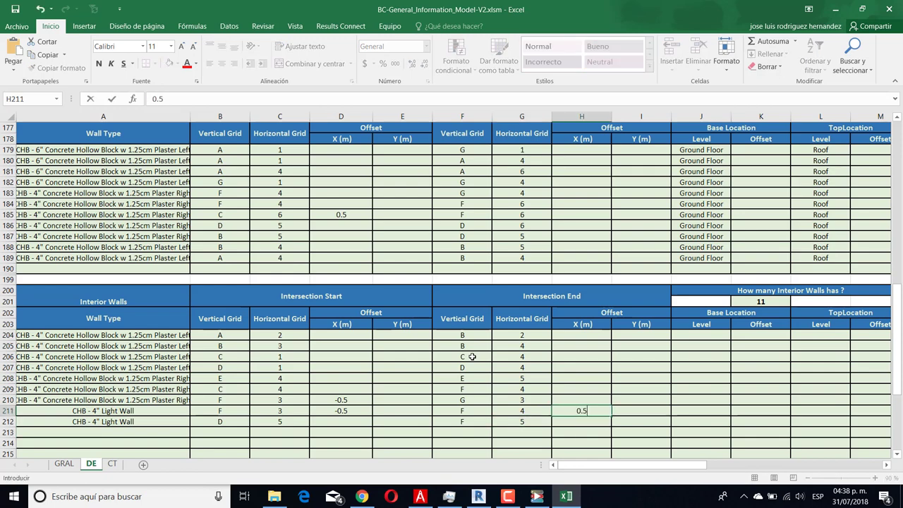
- Fill Ground Floor base levels, Roof top levels and foundation answers down to row 212
left_click(702, 335)
left_click_drag(724, 331, 706, 429)
left_click(821, 334)
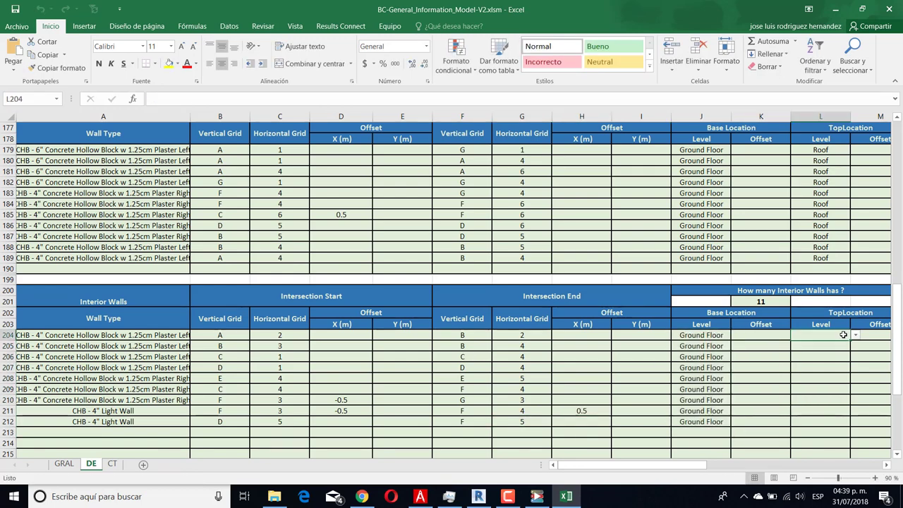
type("R")
left_click_drag(850, 340, 833, 428)
scroll(636, 353, "right", 3)
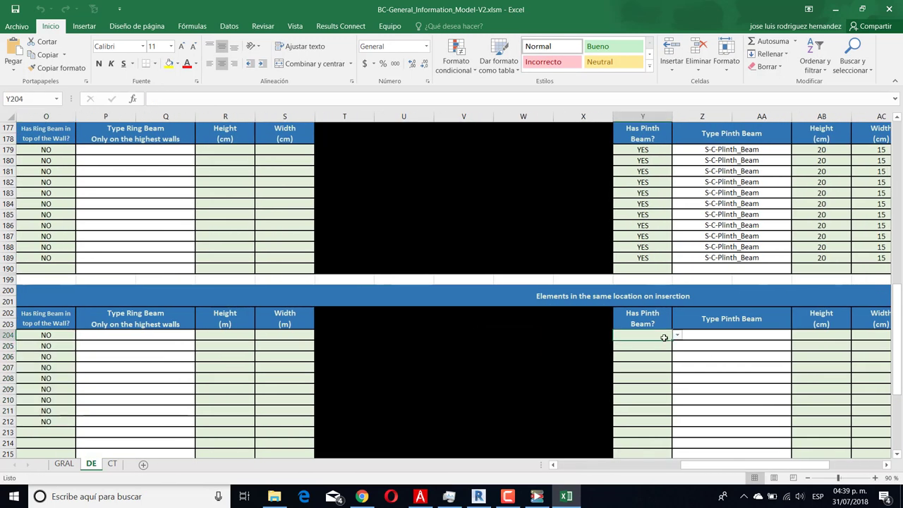
left_click_drag(684, 464, 824, 461)
left_click_drag(612, 340, 607, 427)
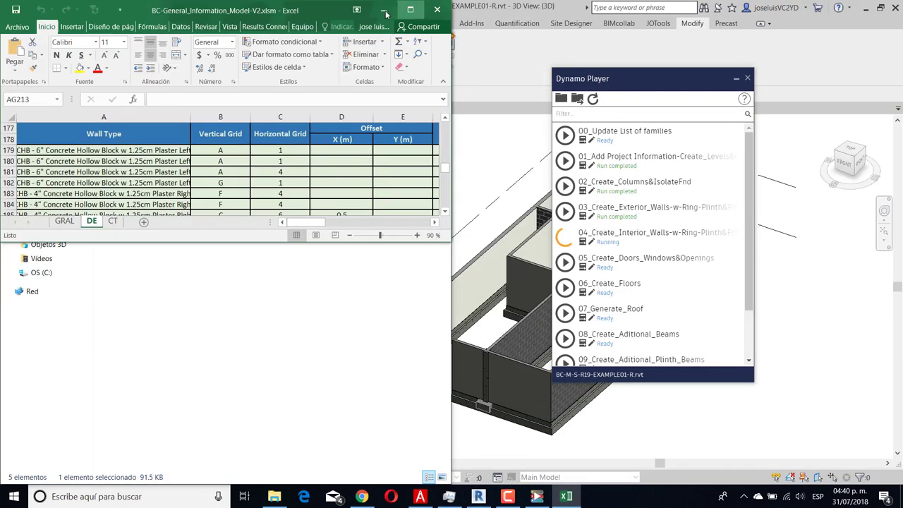
- Set the door count to 6 in the workbook
left_click(410, 9)
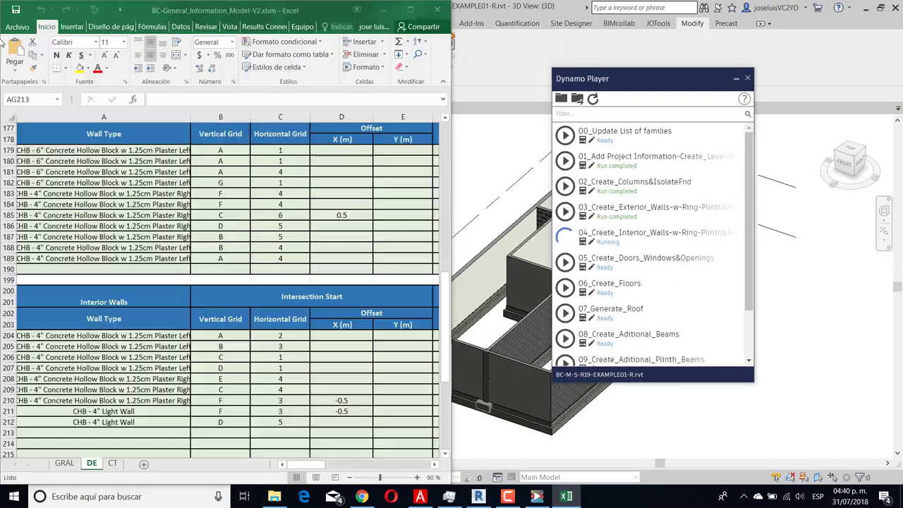
scroll(282, 318, "down", 3)
left_click(404, 379)
type("6")
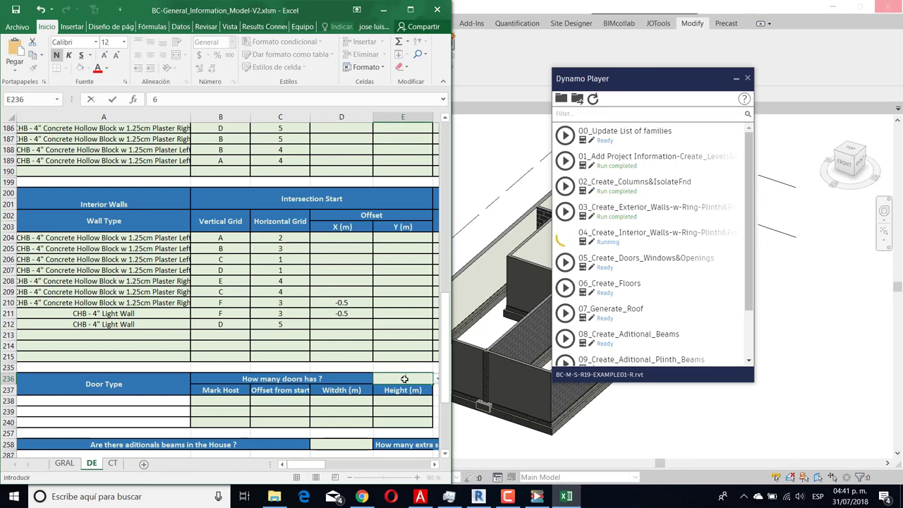
key("Right")
key("Right")
key("Right")
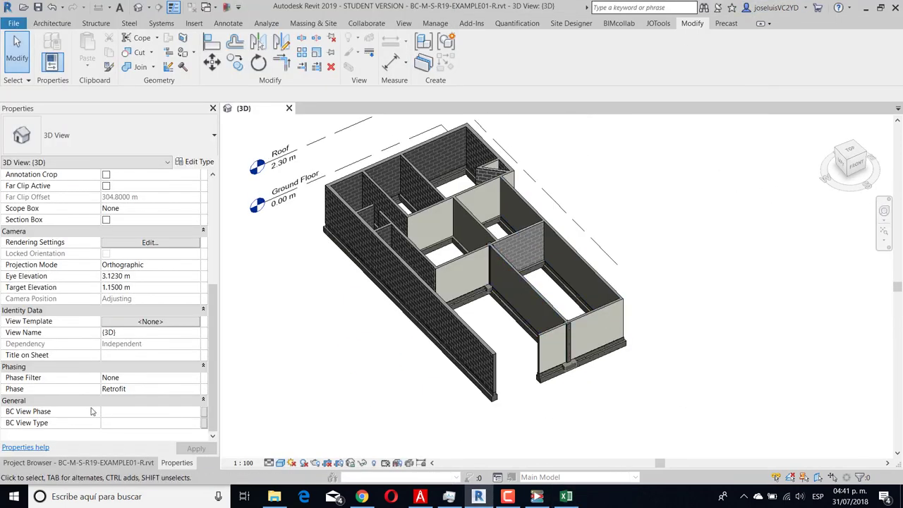
- Tag all walls in the Ground Floor plan with the BC-Mark wall tag
double_click(99, 172)
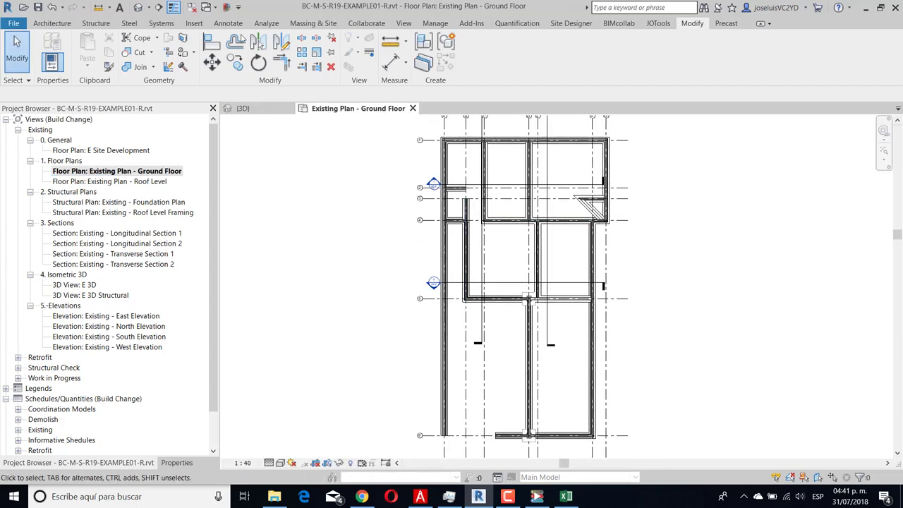
left_click(228, 23)
left_click(484, 56)
left_click(842, 235)
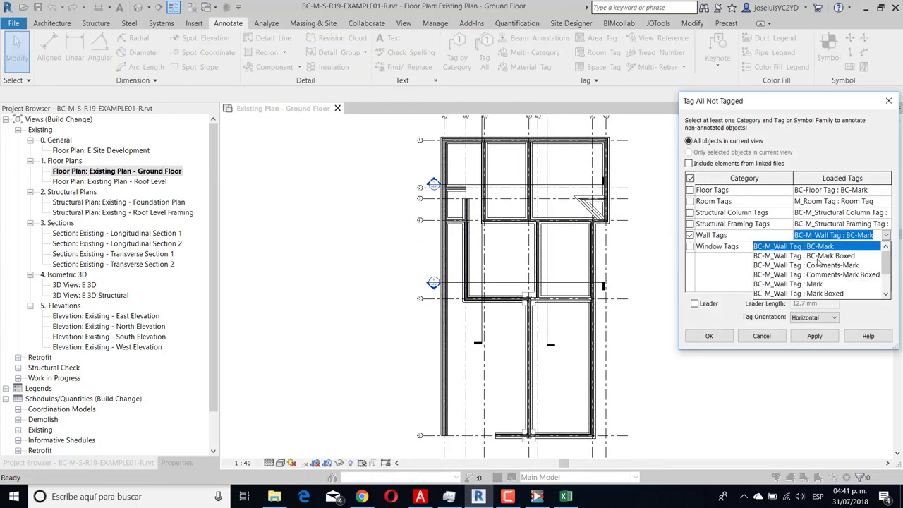
left_click(833, 244)
left_click(726, 341)
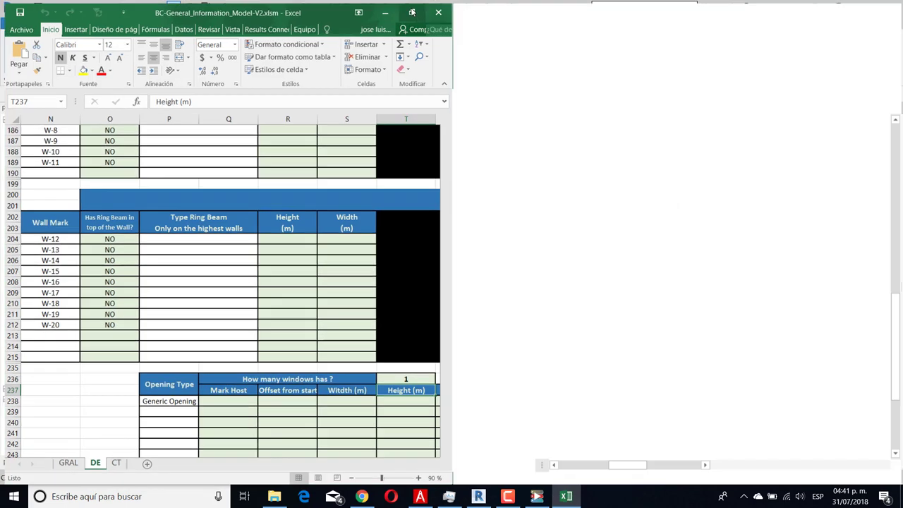
- Enter the door widths (0.8 and 0.9) and heights 2.00, 2.10 and 2.05
left_click(412, 12)
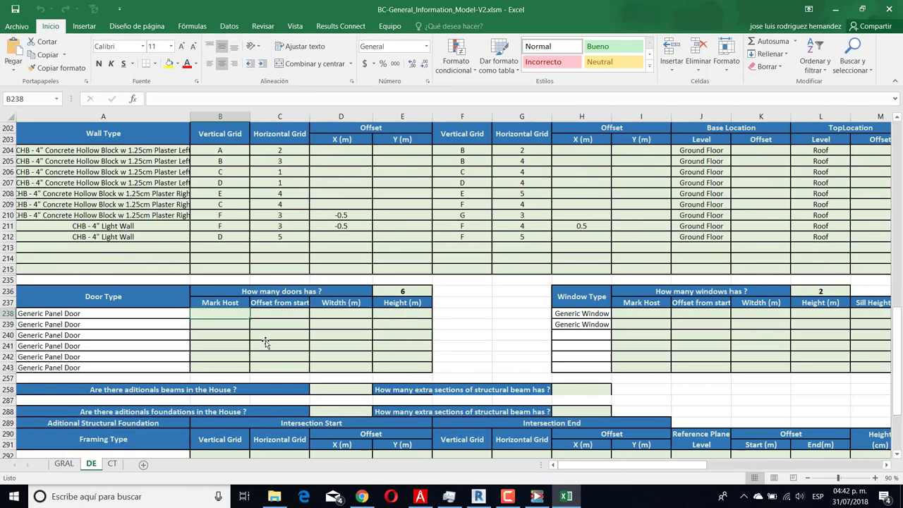
type("0.752")
key("Return")
key("Left")
type("0.8 0.8 0.9 0.9 0.8")
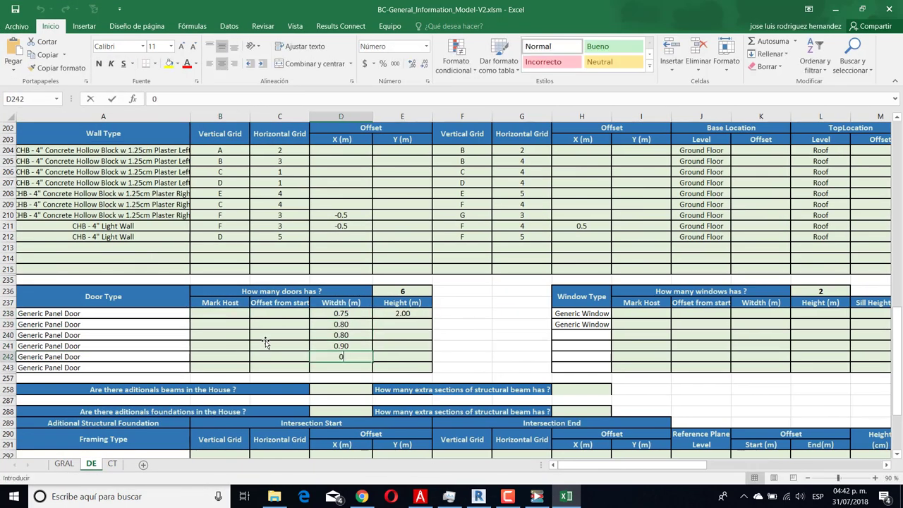
key("Up")
key("Up")
key("Up")
key("Right")
type("2")
key("Return")
type("2.1")
key("Return")
type("2.05")
key("Left")
key("Left")
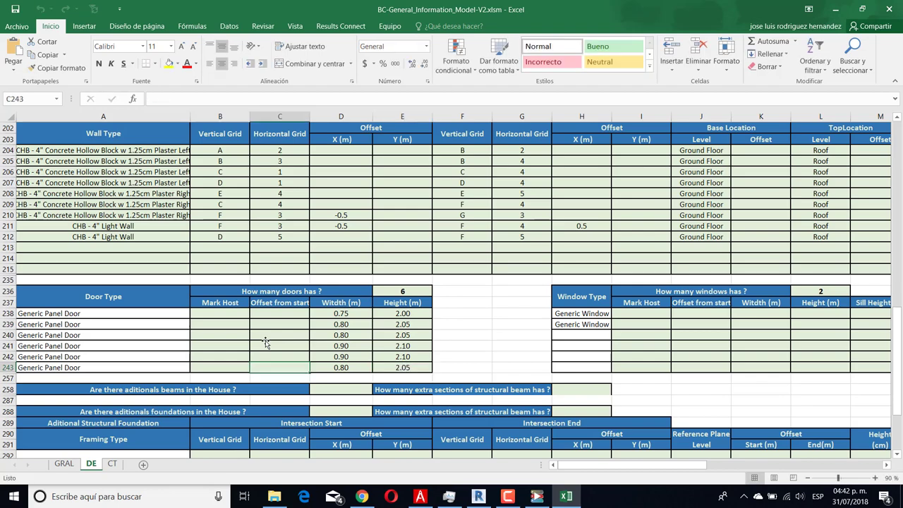
- Enter door host walls W-17, W-17, W-8 through W-20 and offsets 3.5, 0.7, 4, 7.6, 0.5, 0.5
key("alt+Tab")
scroll(414, 259, "up", 2)
key("alt+Tab")
left_click(224, 313)
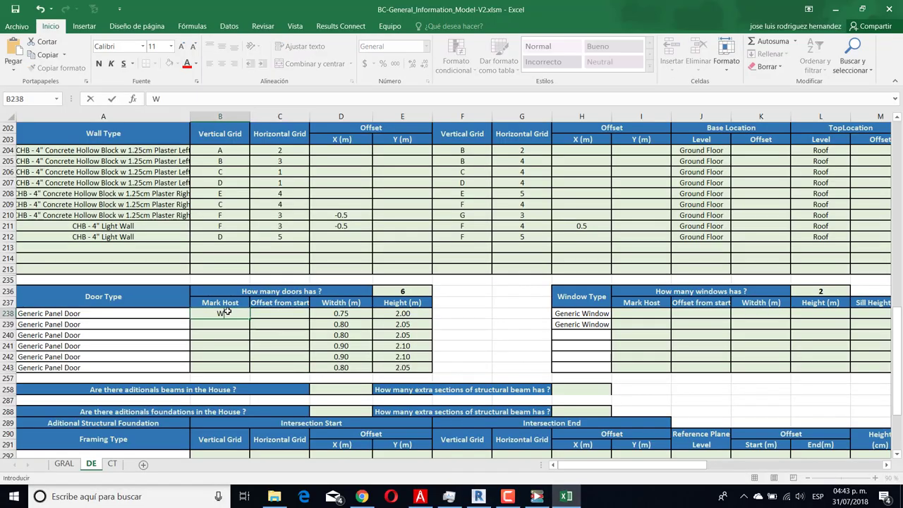
type("W-17")
key("Return")
type("W-17")
key("Return")
type("W-8")
key("Return")
type("3.5 0.7 4 ")
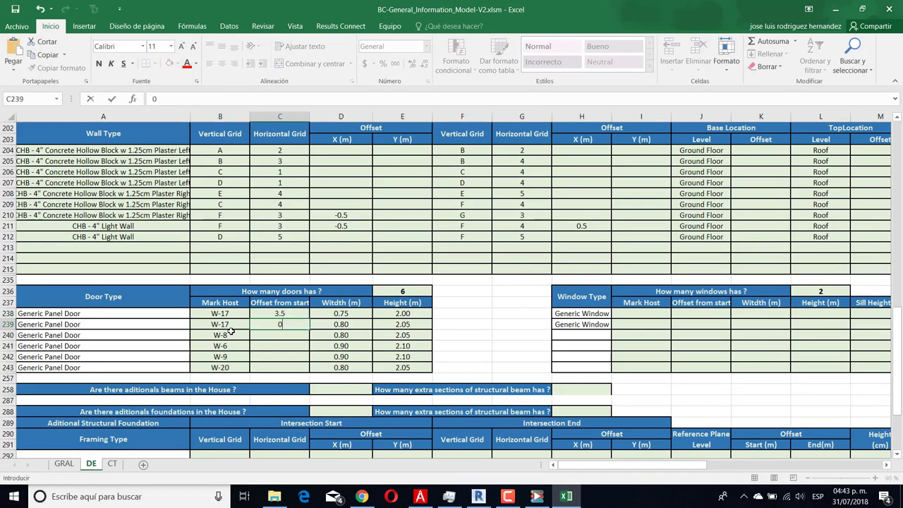
type("7.6 0.5 0.5")
- Enter the window sizes with host wall W-9, then the opening's width 0.7 and height 2.05
key("Return")
key("Left")
type("0.6\t")
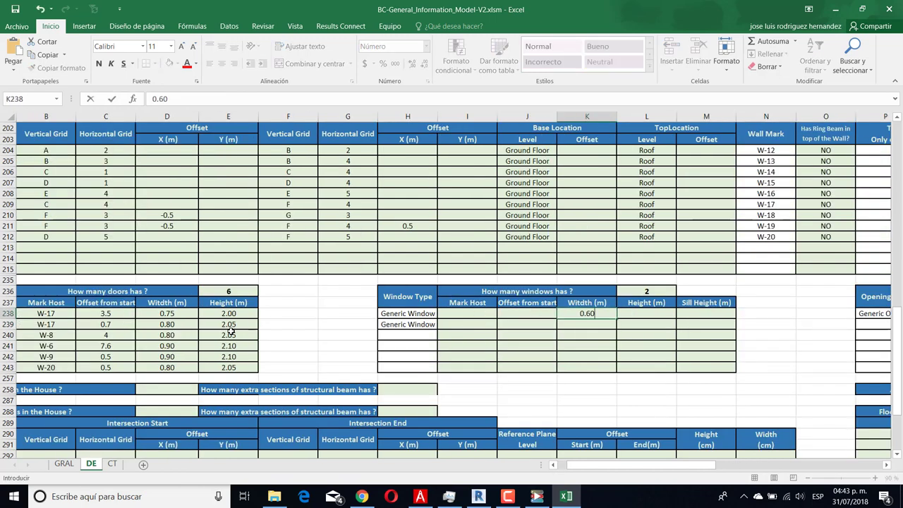
type("1 0.7\t0.5\t")
type("W-9")
key("Return")
type("W-20")
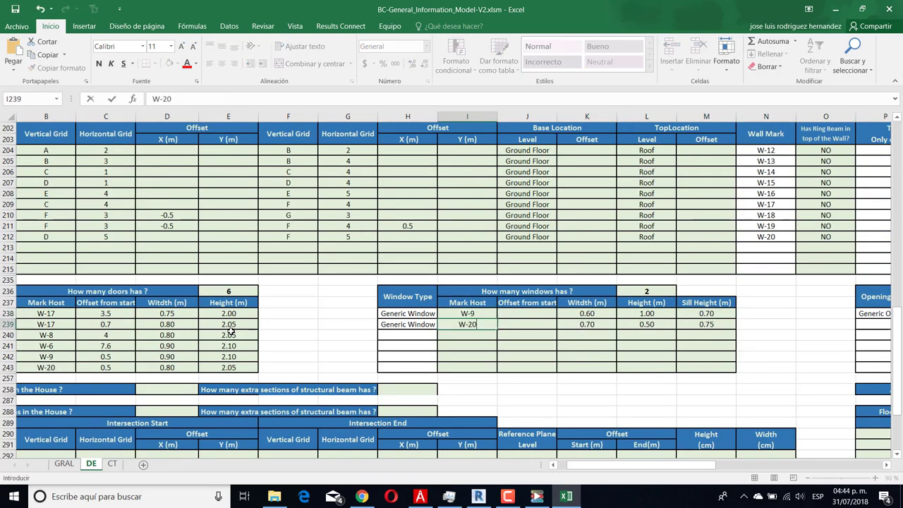
type("5 0.7\t2.05\t0")
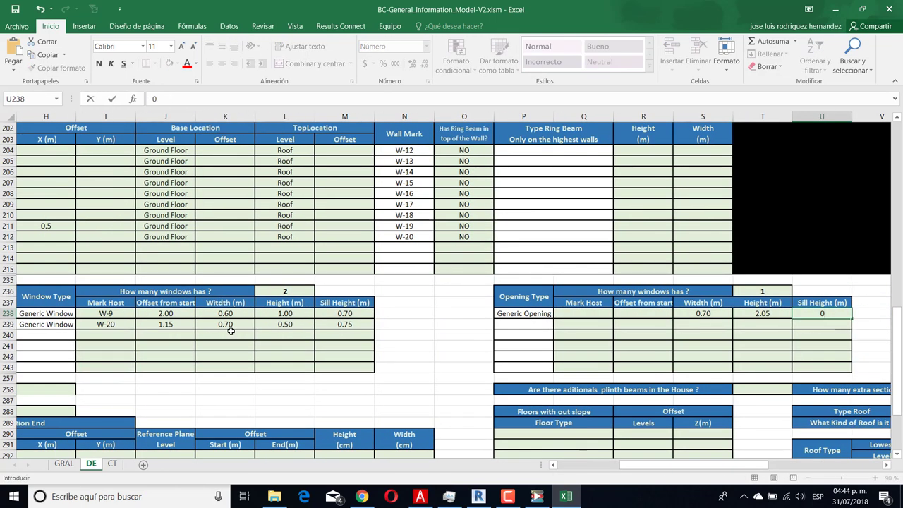
type("1")
- Save the workbook as a plain Excel workbook, replacing the existing file
key("Tab")
left_click(17, 26)
left_click(31, 125)
left_click(212, 213)
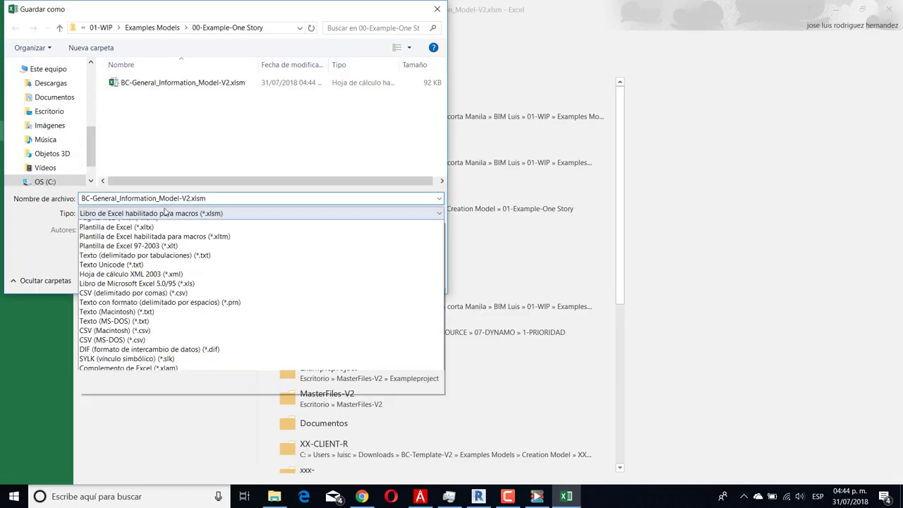
left_click(113, 223)
left_click(352, 279)
left_click(479, 249)
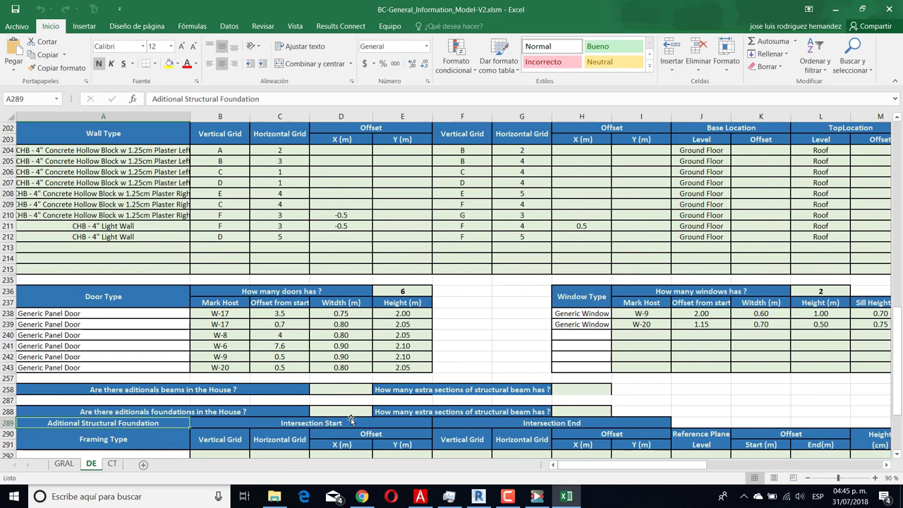
- Set additional foundations to 1 section with a 0.5 Y offset
left_click(341, 411)
type("1")
key("Return")
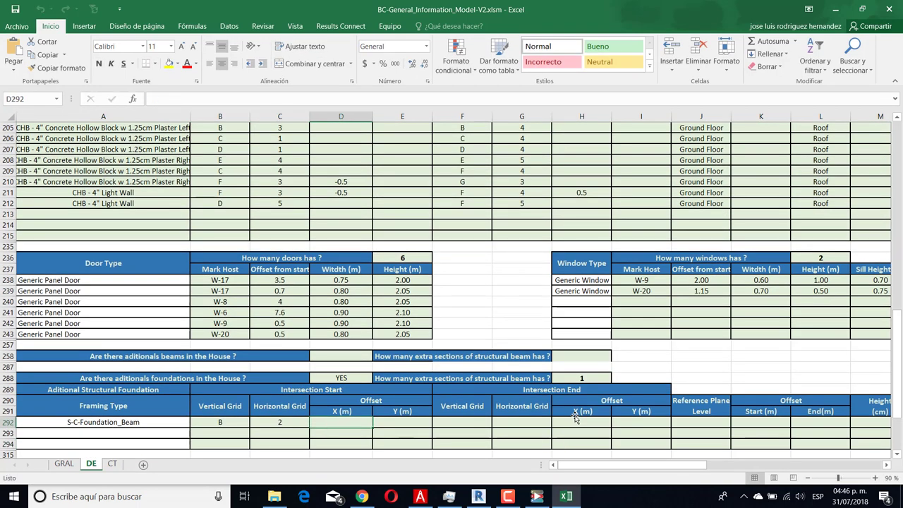
type("0.5")
key("Tab")
- Enter S-C-Pressure_Slab_12.5cm in the floor table and pick its level
scroll(763, 429, "right", 6)
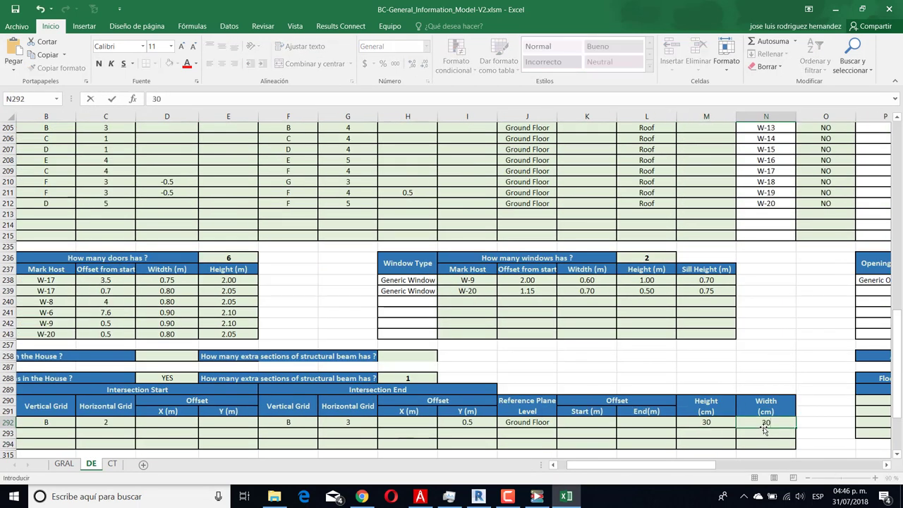
left_click(494, 400)
left_click(559, 401)
left_click(494, 417)
left_click(583, 400)
left_click(619, 400)
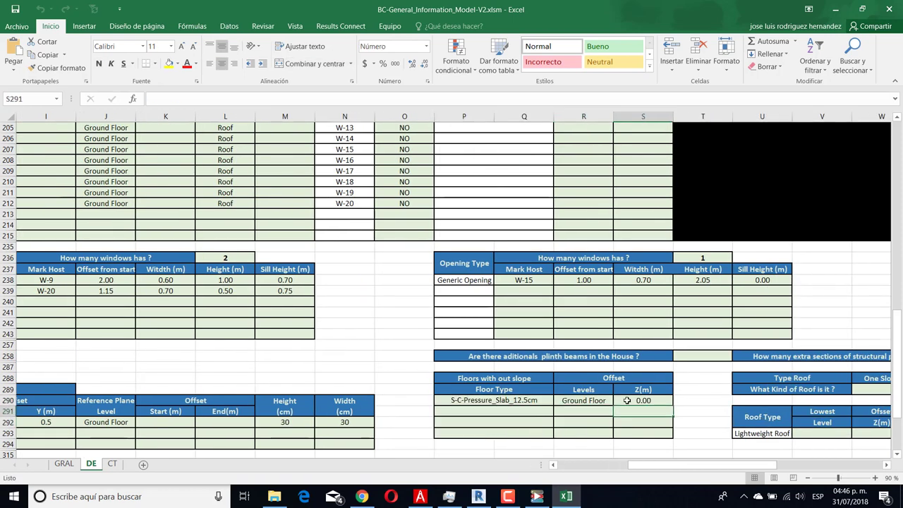
scroll(626, 400, "left", 5)
scroll(627, 400, "right", 5)
- Save the workbook again as a macro-free Excel workbook
left_click(17, 26)
left_click(26, 148)
left_click(184, 203)
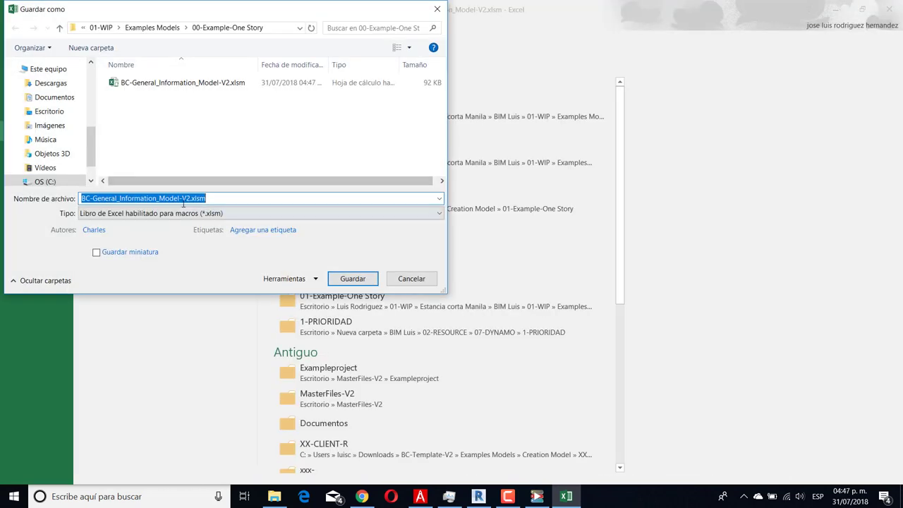
left_click(261, 213)
left_click(142, 224)
left_click(353, 279)
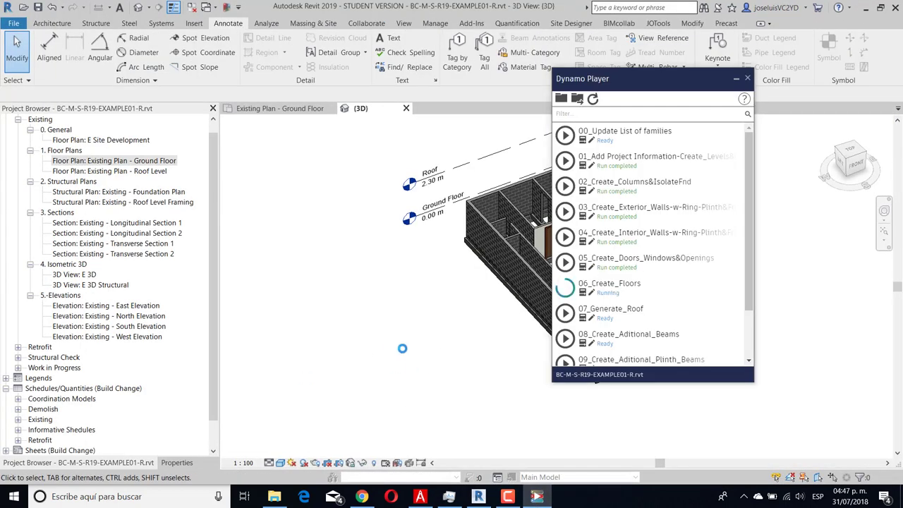
- Open the Existing Plan - Ground Floor view and the default 3D view to check wall height
scroll(566, 326, "down", 3)
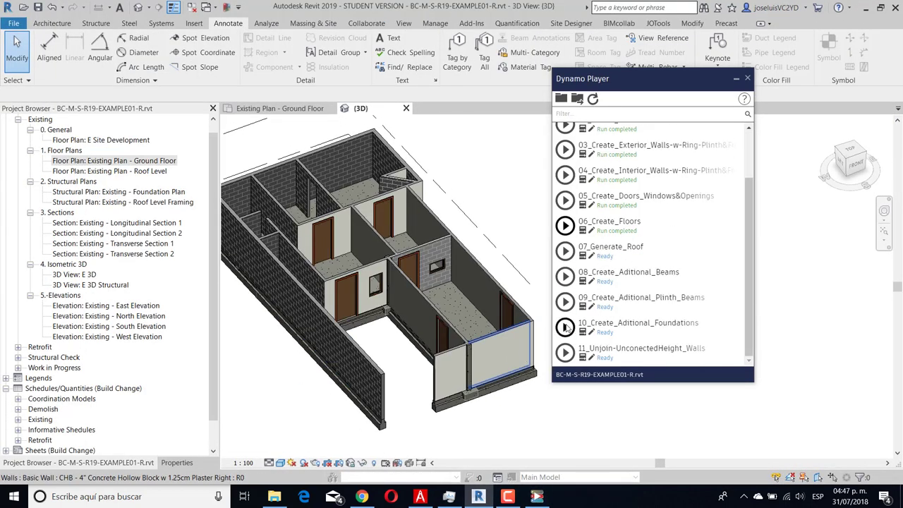
double_click(80, 161)
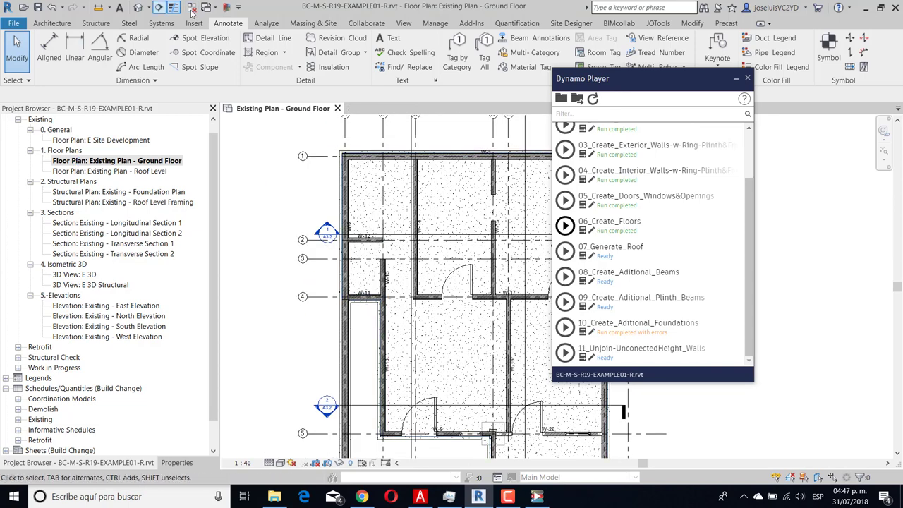
left_click(139, 7)
left_click(326, 282)
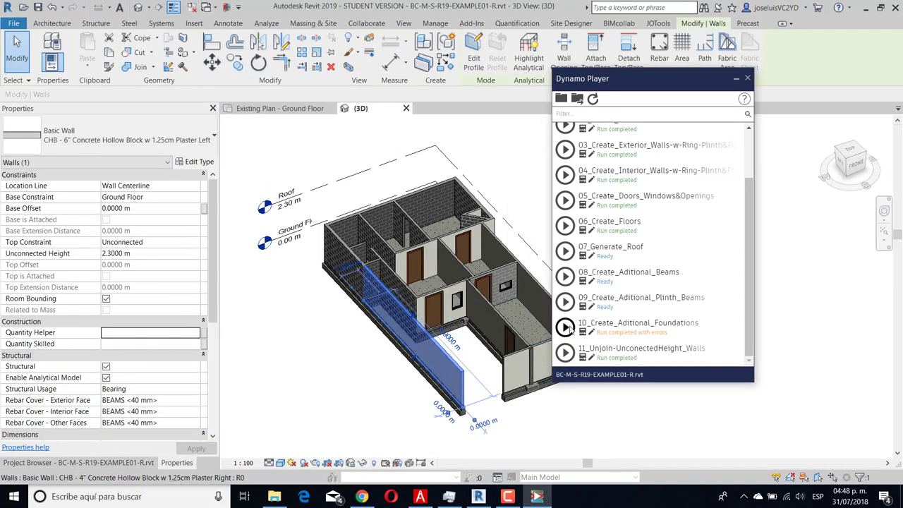
- Change the Roof level elevation from 2.30 to 3.00 m and close Dynamo Player
double_click(287, 203)
key("Return")
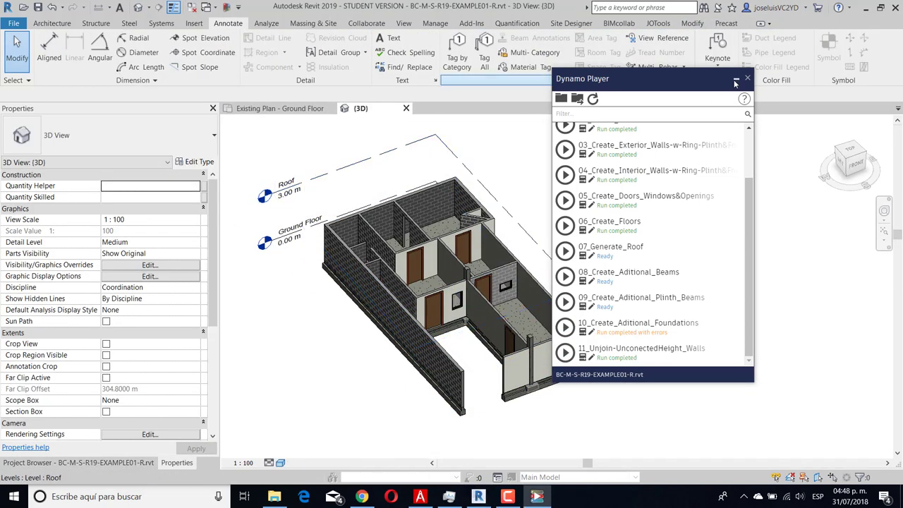
left_click(88, 462)
- Open the Existing Plan - Roof Level floor plan and cancel the footprint line preview
double_click(96, 171)
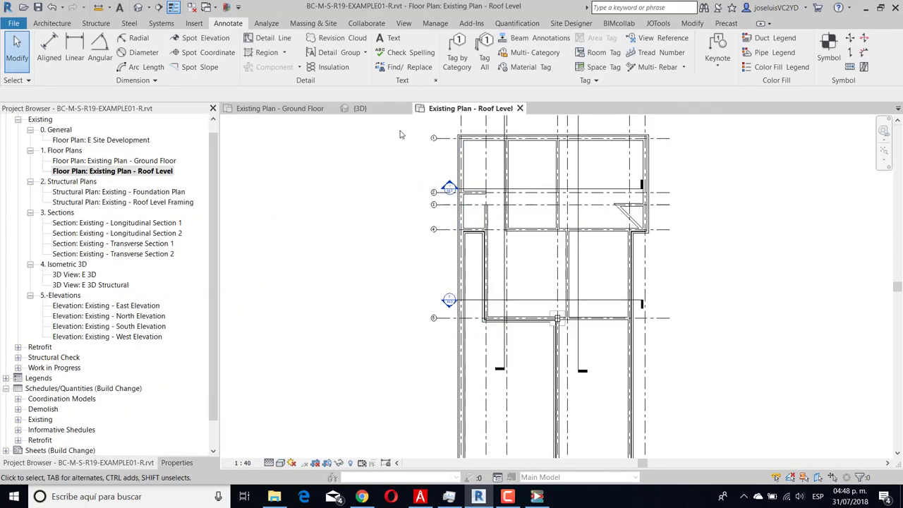
scroll(675, 321, "up", 3)
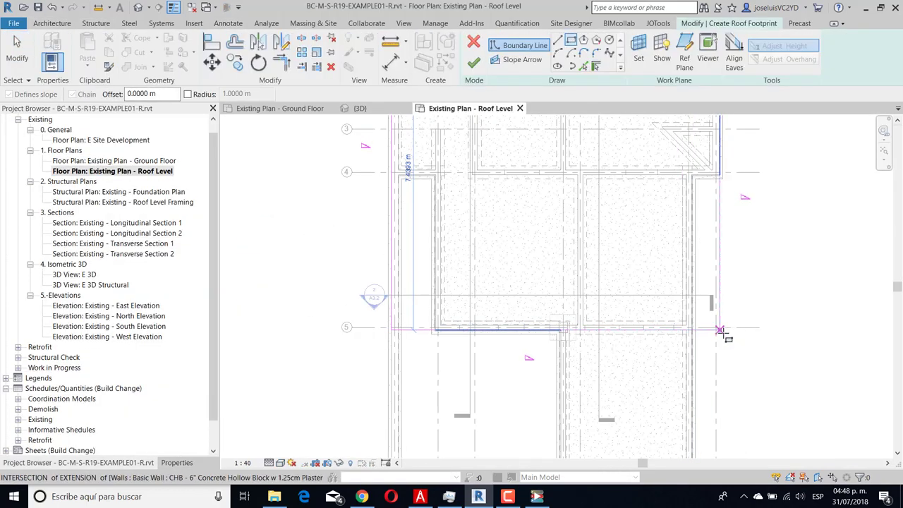
scroll(605, 221, "up", 3)
key("Escape")
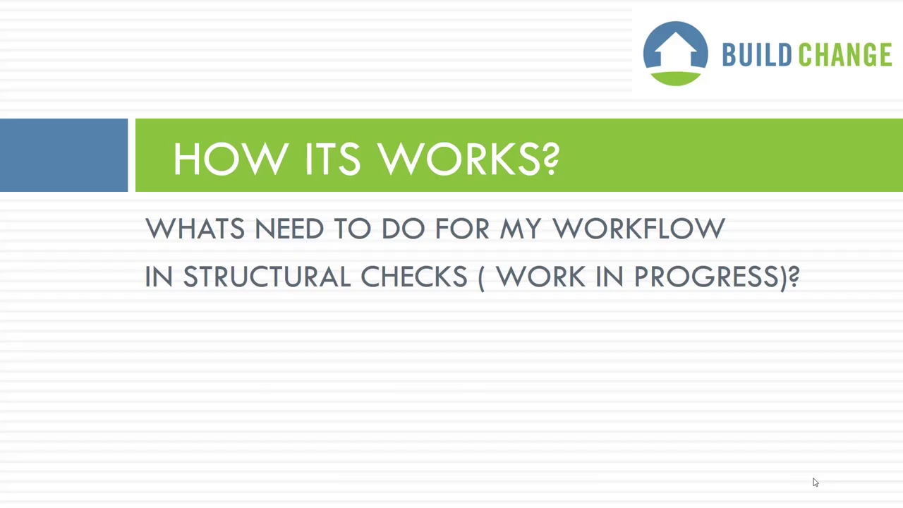
- Advance through the workflow, engineering checks, Checks 1&2 and Checks 6 slides to the work-in-progress slide
left_click(815, 482)
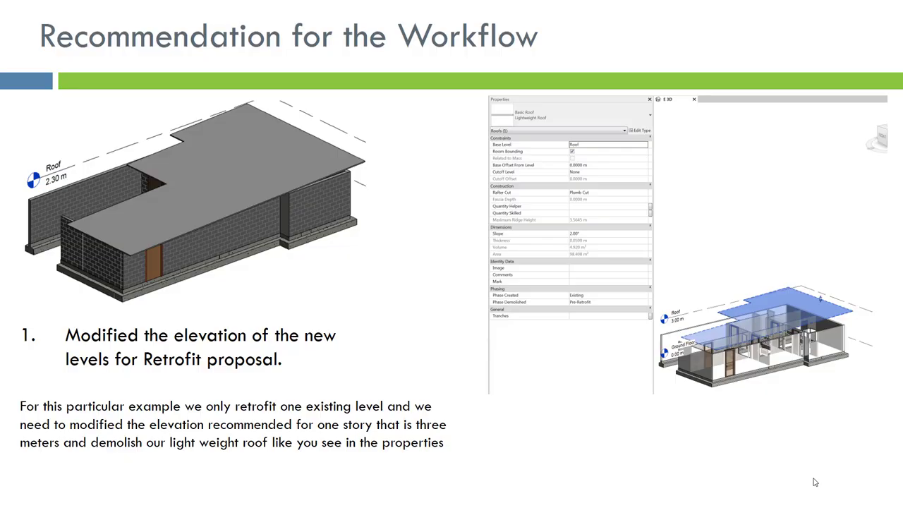
left_click(815, 482)
left_click(815, 482)
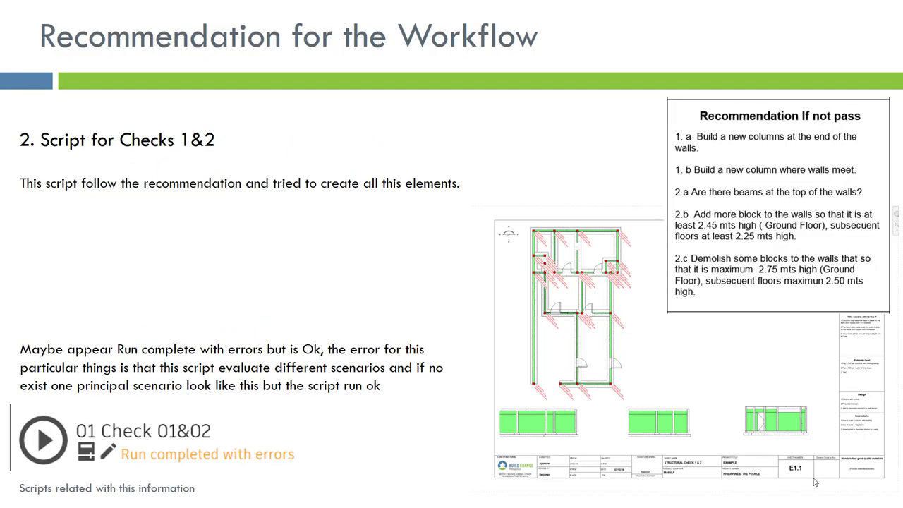
left_click(815, 482)
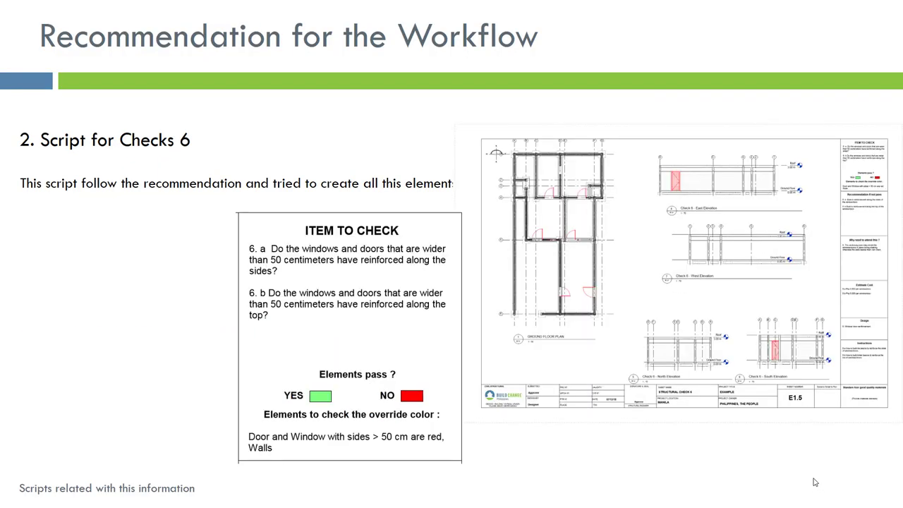
left_click(814, 482)
left_click(815, 482)
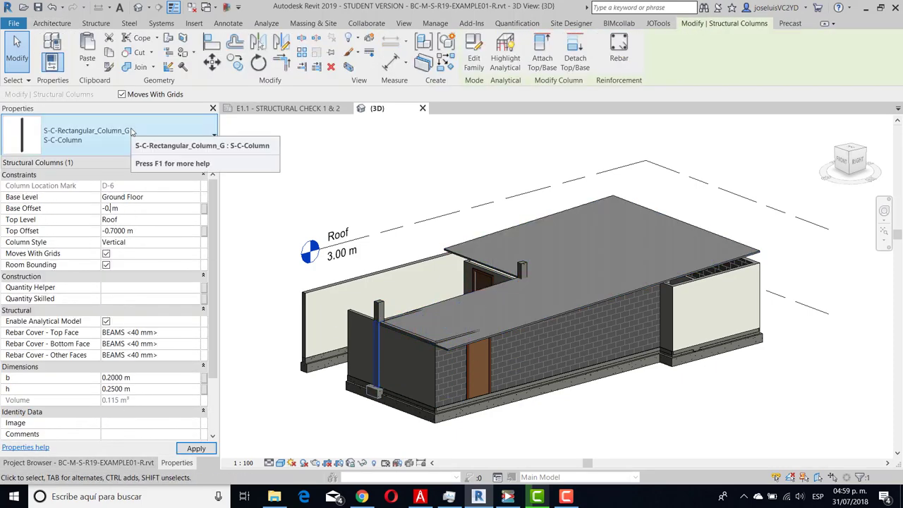
- Set the column's Base Offset to -0.2 and dismiss the foundation warning
left_click(490, 284)
mouse_move(490, 284)
middle_mouse_down("shift")
mouse_move(551, 421)
mouse_move(494, 318)
middle_mouse_up("shift")
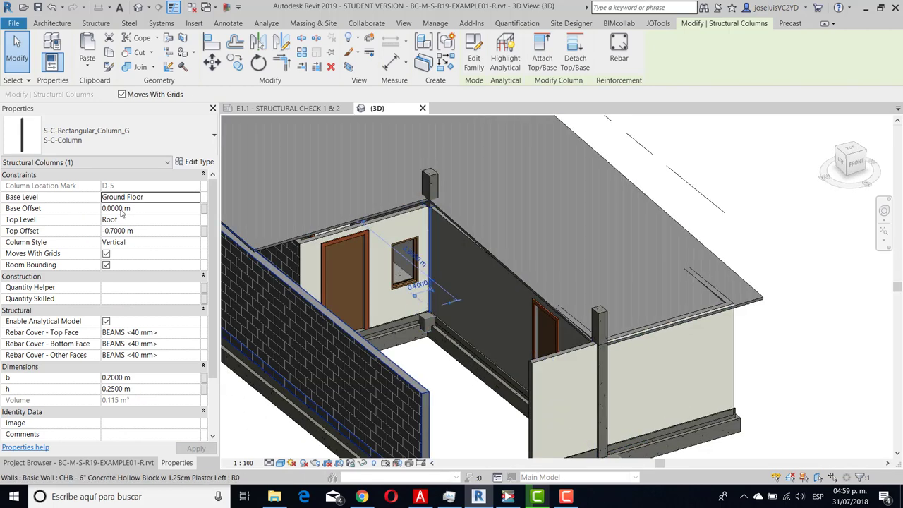
type("-0.2")
left_click(492, 287)
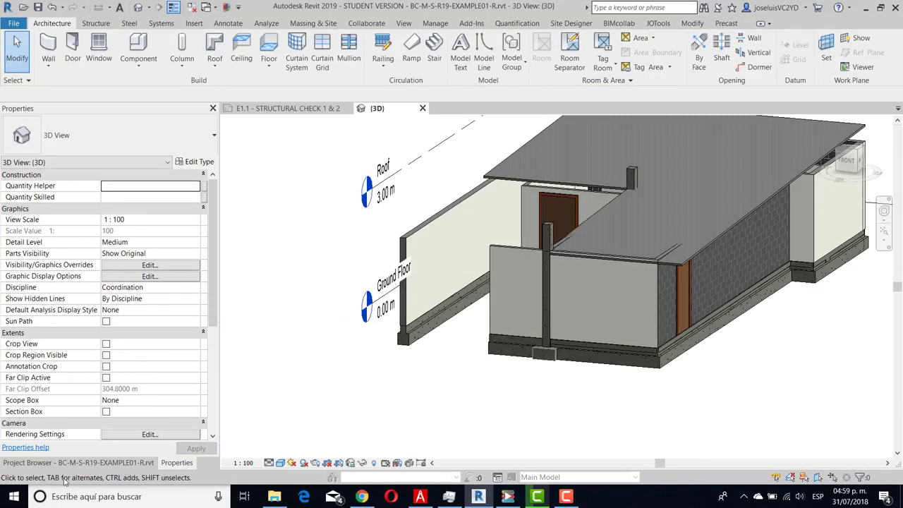
- Open sheet E1.1, review its plan, West Elevation and check table, and close the 3D view
left_click(78, 462)
scroll(499, 244, "up", 2)
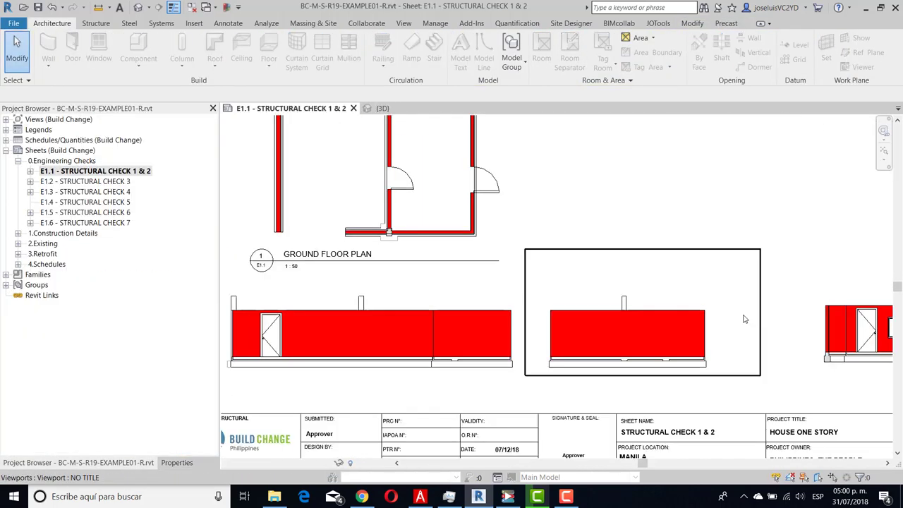
scroll(487, 256, "down", 2)
middle_click_drag(544, 276, 413, 282)
scroll(413, 282, "up", 3)
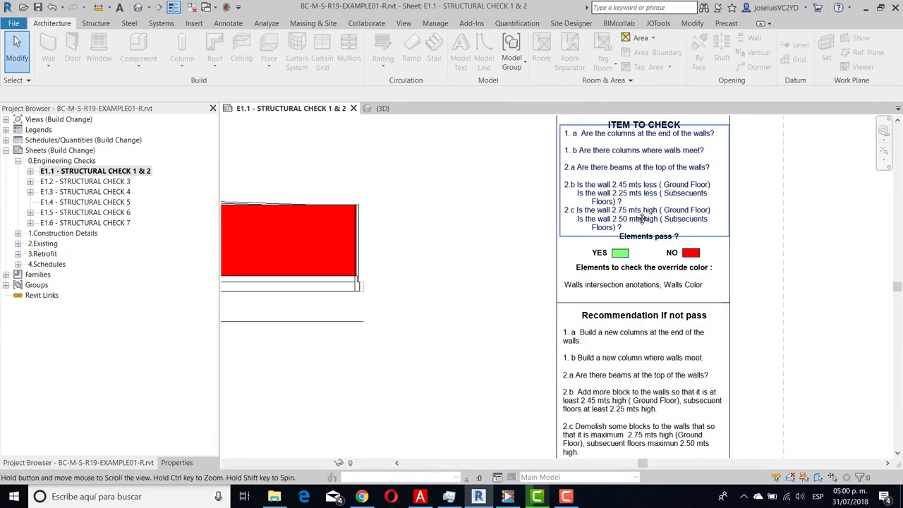
middle_click_drag(595, 360, 516, 298)
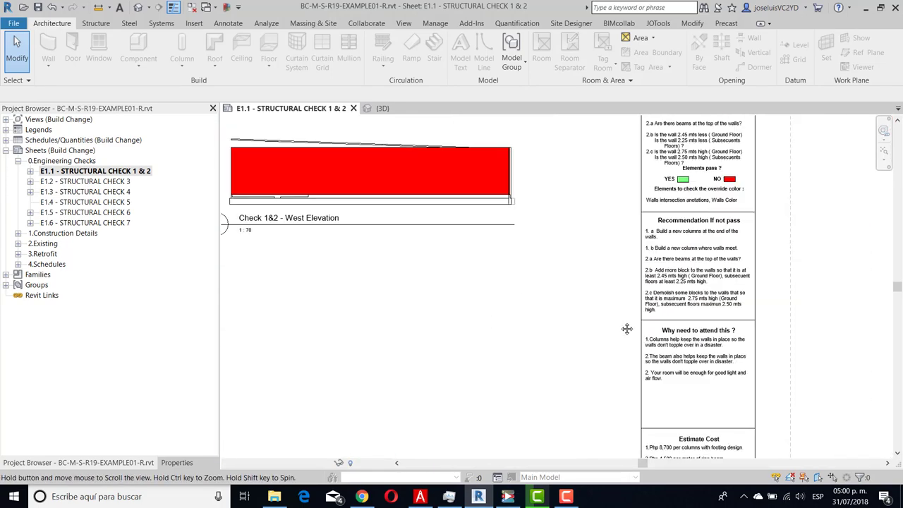
scroll(621, 314, "down", 3)
left_click(191, 7)
- Launch Dynamo Player from Manage and run 01 Check 01&02 from the structural check scripts folder
left_click(436, 23)
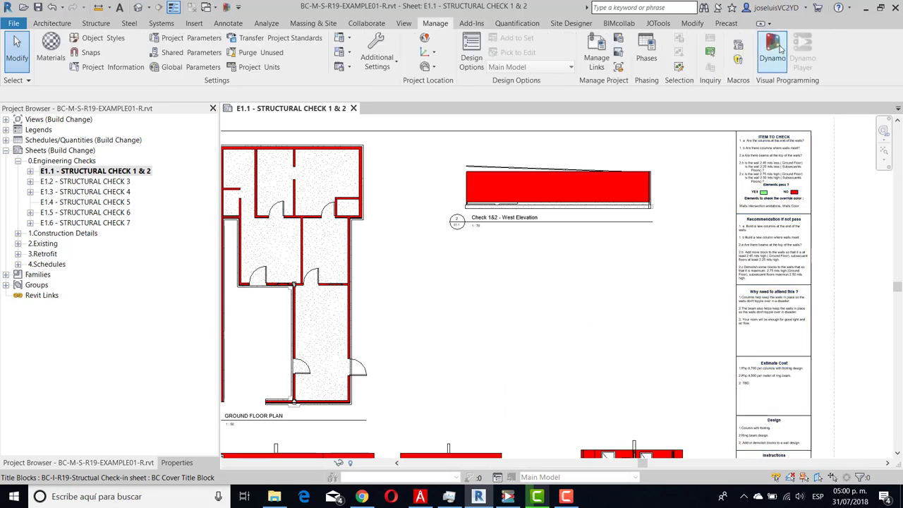
left_click(507, 497)
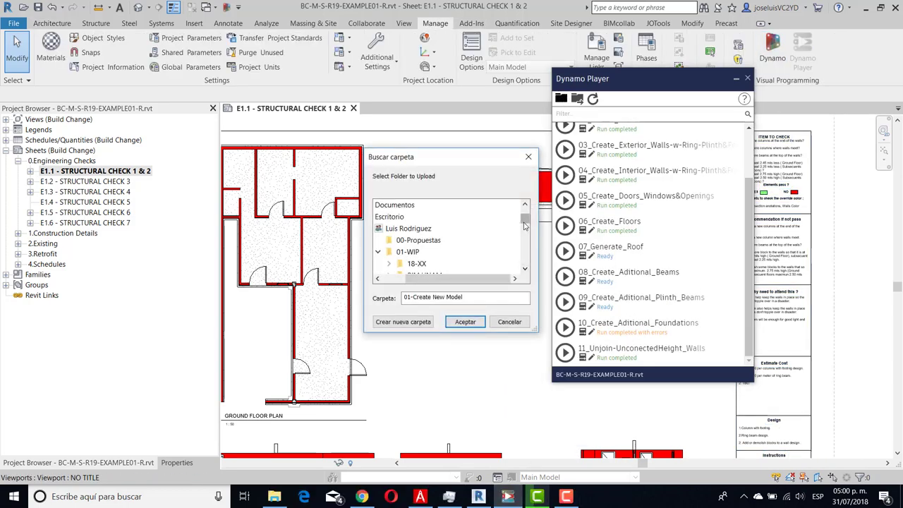
left_click(484, 240)
key("Return")
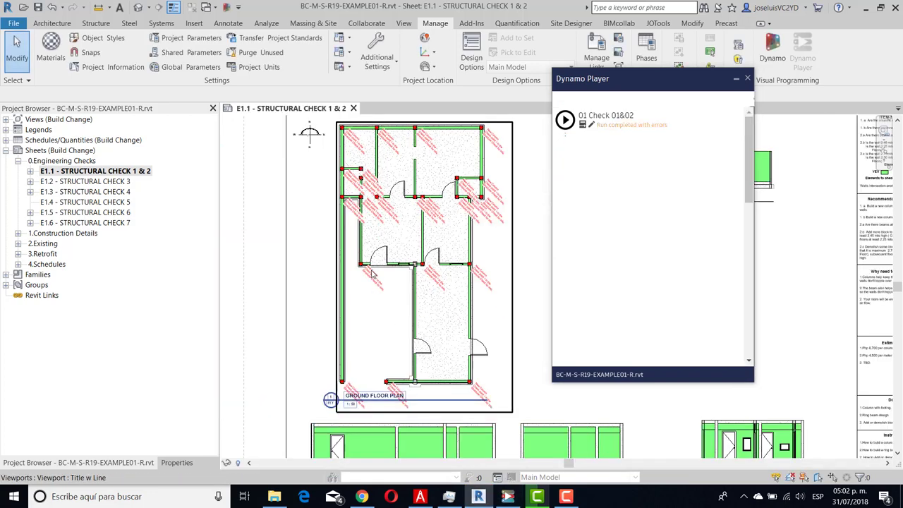
- Close Dynamo Player and review the updated walls on sheet E1.1 near the West Elevation
scroll(599, 232, "down", 3)
scroll(599, 232, "down", 5)
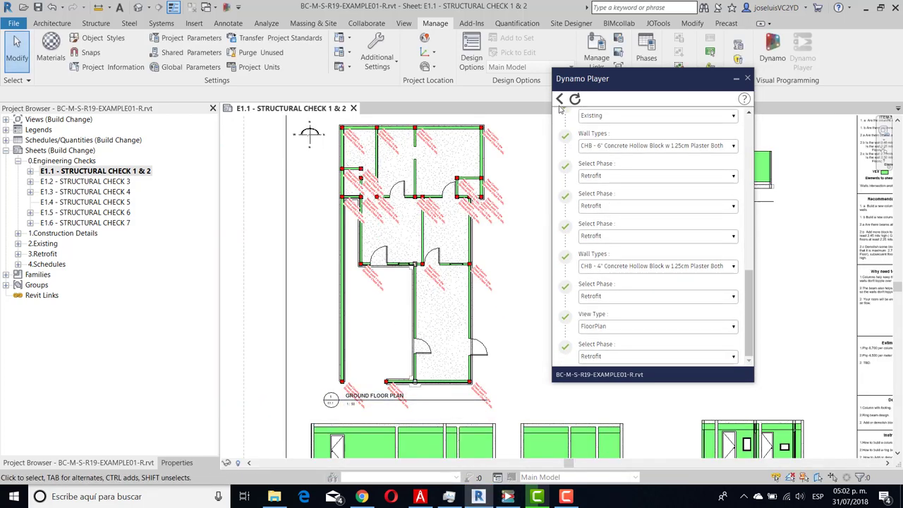
left_click(560, 100)
left_click(736, 78)
scroll(366, 164, "up", 5)
middle_click_drag(525, 367, 524, 292)
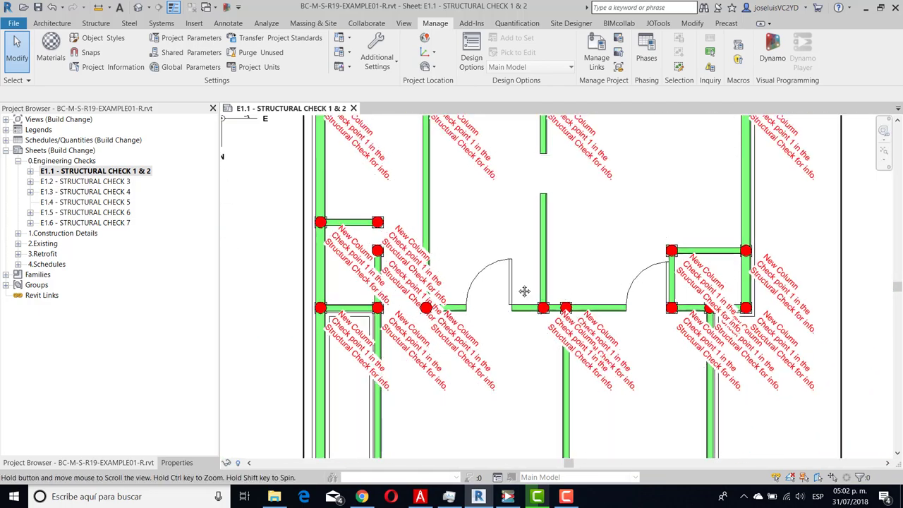
scroll(483, 351, "down", 2)
scroll(506, 362, "down", 3)
scroll(530, 332, "down", 2)
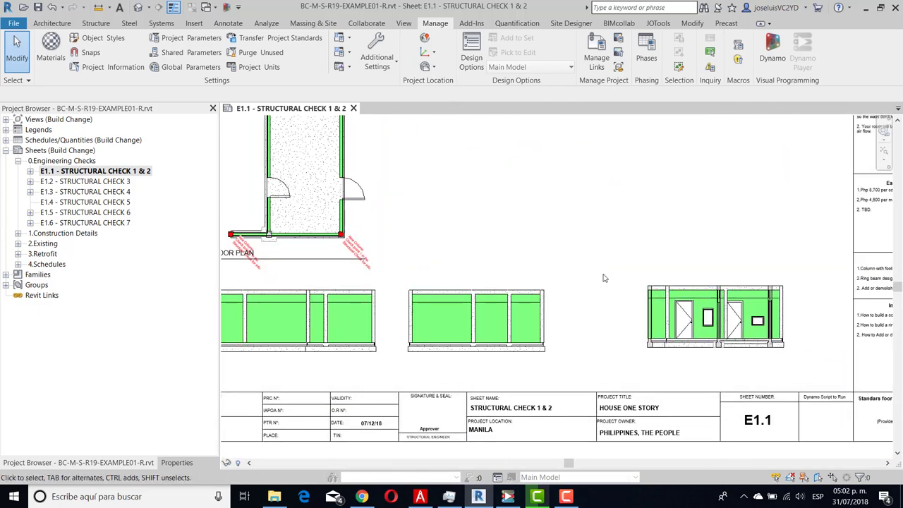
scroll(558, 299, "up", 3)
middle_click_drag(558, 299, 563, 430)
scroll(563, 430, "down", 2)
scroll(498, 201, "down", 1)
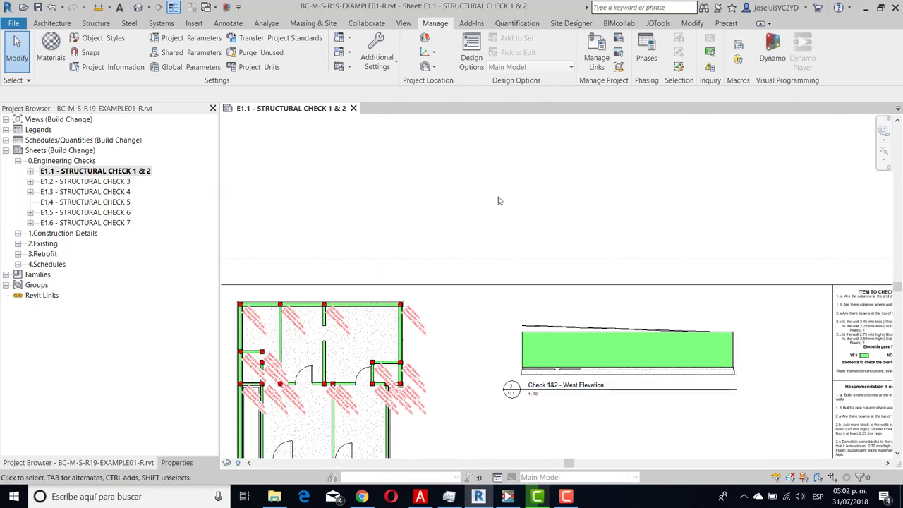
- Open the default 3D view with 3D and inspect the front brick wall and right-side wall
key("3")
key("d")
mouse_move(480, 301)
middle_mouse_down("shift")
mouse_move(548, 271)
mouse_move(310, 253)
middle_mouse_up("shift")
left_click(346, 252)
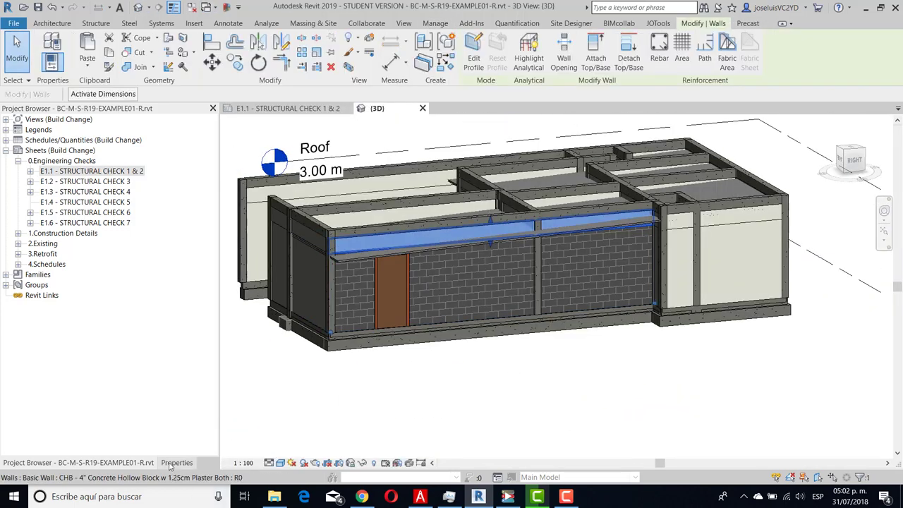
scroll(117, 333, "down", 5)
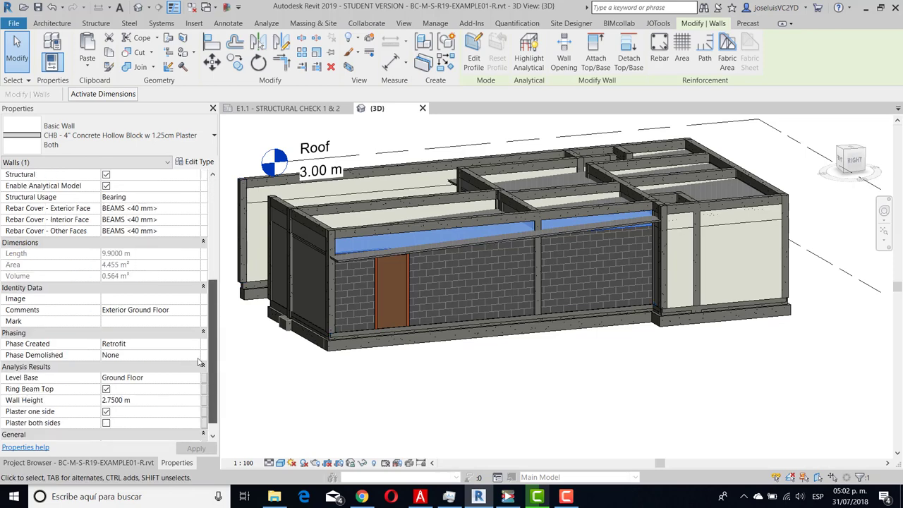
scroll(117, 333, "down", 1)
left_click(679, 254)
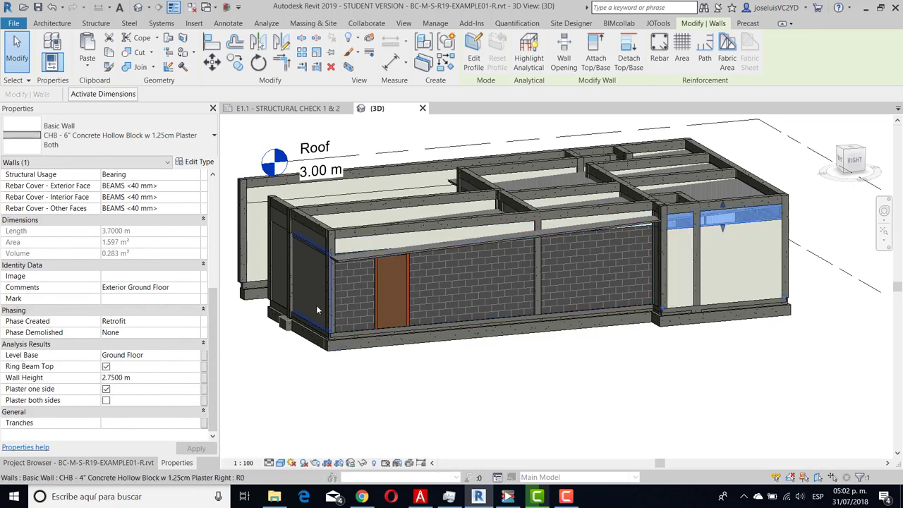
- Select all 36 structural column instances and close the E1.1 sheet view
left_click(289, 343)
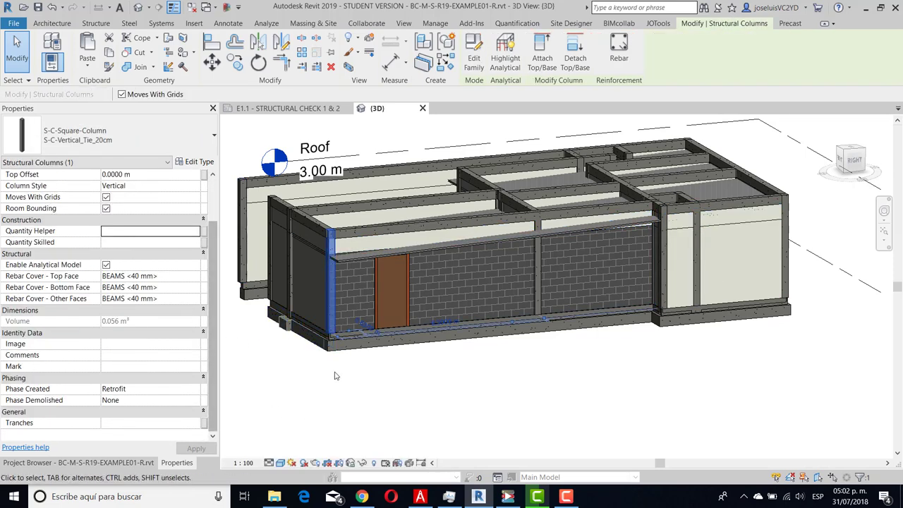
scroll(336, 376, "down", 2)
right_click(374, 405)
left_click(589, 256)
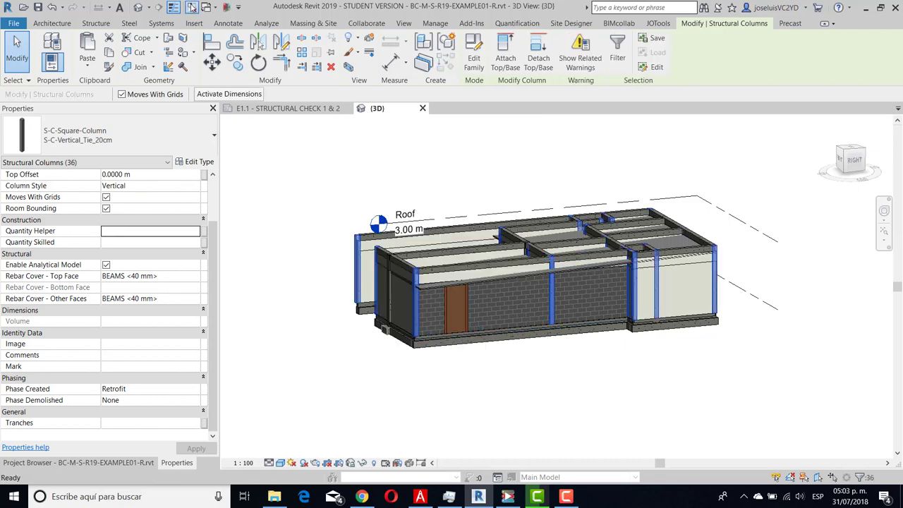
left_click(191, 7)
- Place 60x60x30 cm isolated footings at every structural column
left_click(96, 23)
left_click(289, 57)
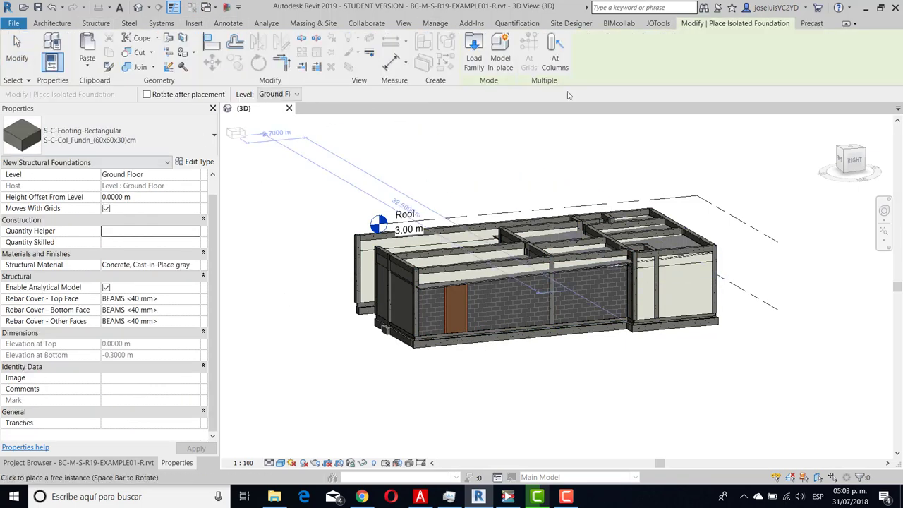
left_click(555, 53)
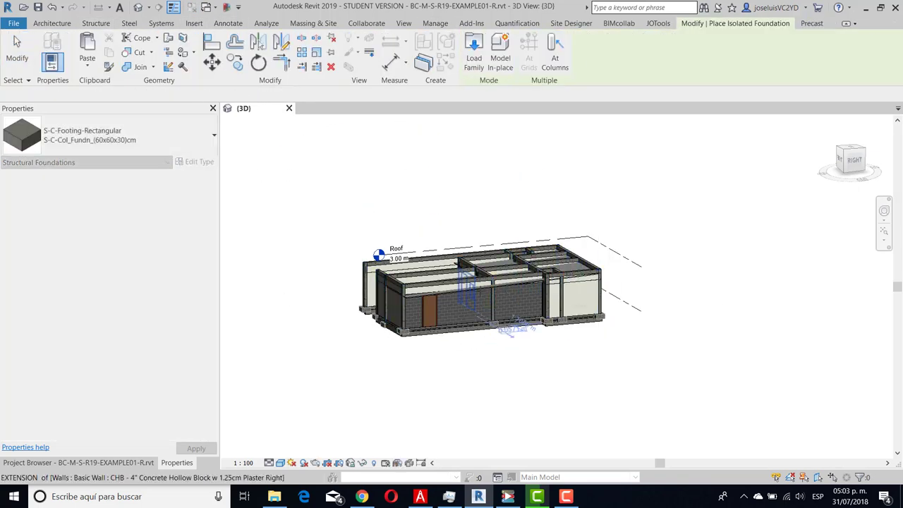
scroll(495, 339, "up", 2)
- Select all structural columns and set their Base Offset to -0.2000 m
right_click(272, 384)
left_click(170, 382)
left_click(140, 209)
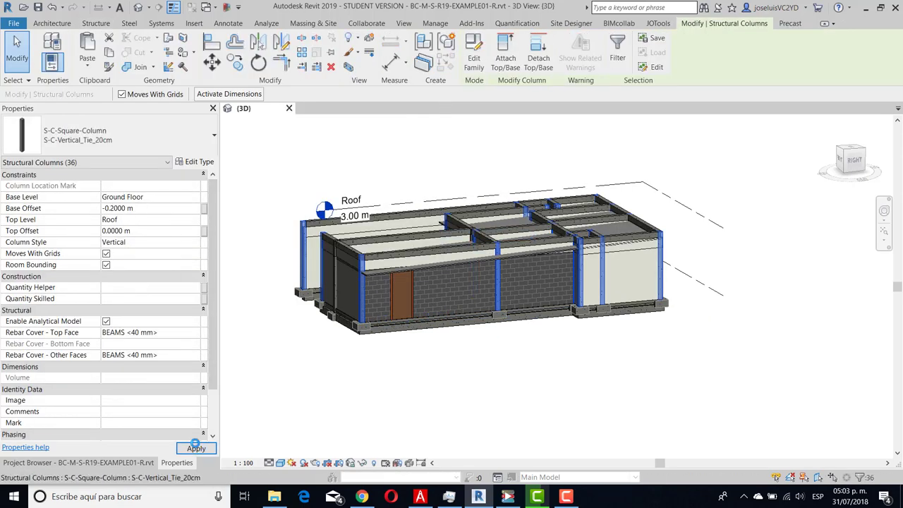
left_click(489, 285)
left_click(357, 344)
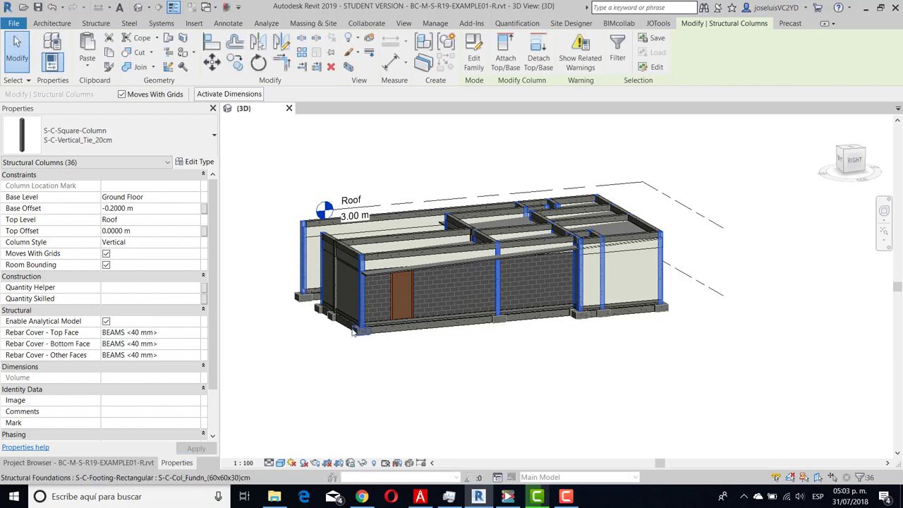
- Select all the new footings and orbit the model to check them under the walls
right_click(343, 355)
left_click(540, 213)
middle_click_drag(493, 282, 423, 282, "shift")
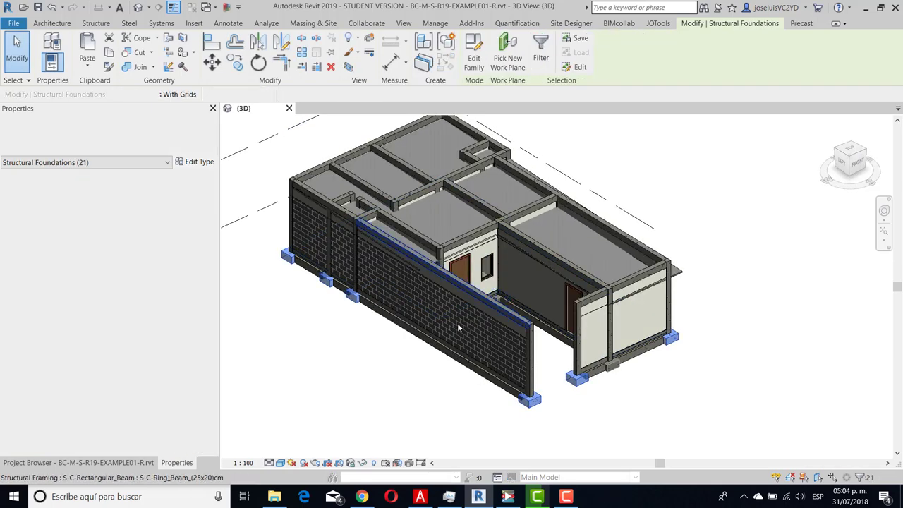
key("Escape")
middle_click_drag(634, 370, 423, 353, "shift")
- Open sheet E1.2 Structural Check 3 from the Project Browser
left_click(99, 463)
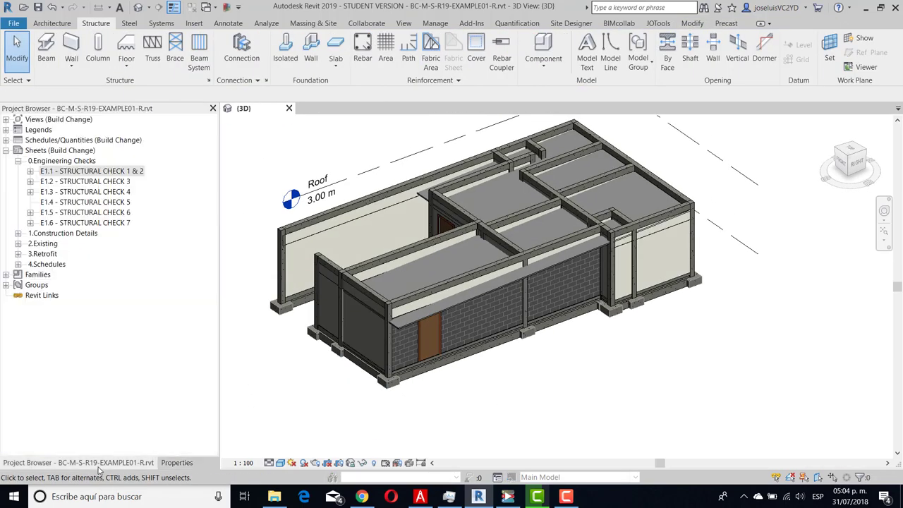
double_click(52, 182)
scroll(467, 274, "up", 3)
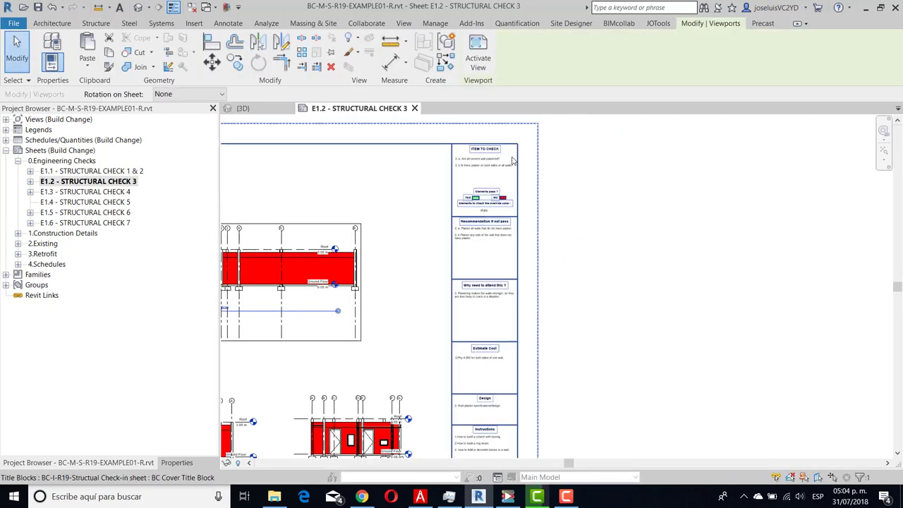
scroll(467, 274, "up", 2)
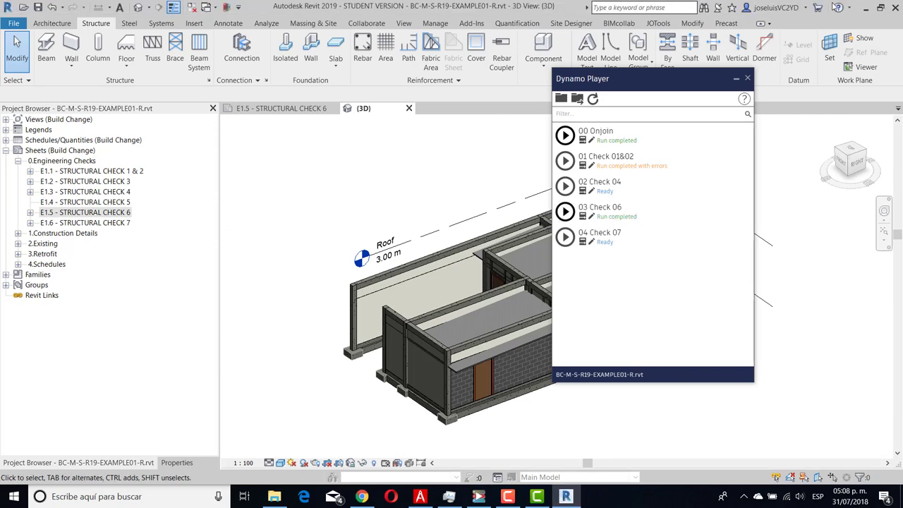
- Close Dynamo Player and give Walls 80% transparency in Visibility/Graphic Overrides
middle_click_drag(438, 445, 318, 401)
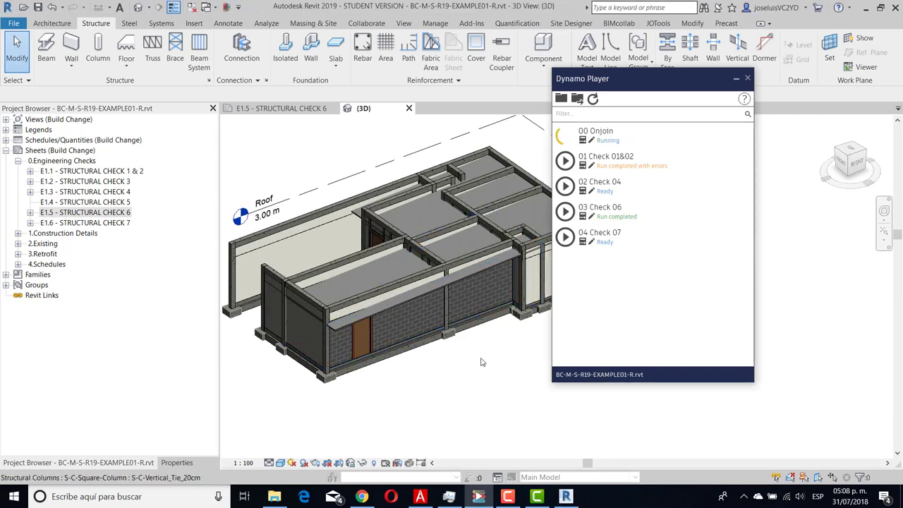
left_click(736, 79)
key("v")
key("v")
scroll(409, 233, "down", 10)
left_click(410, 283)
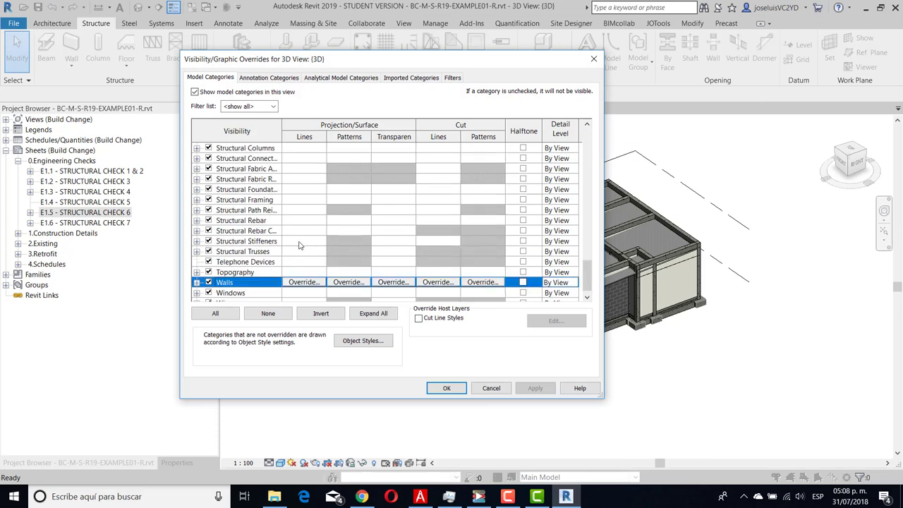
scroll(411, 273, "down", 1)
left_click(391, 271)
left_click(405, 245)
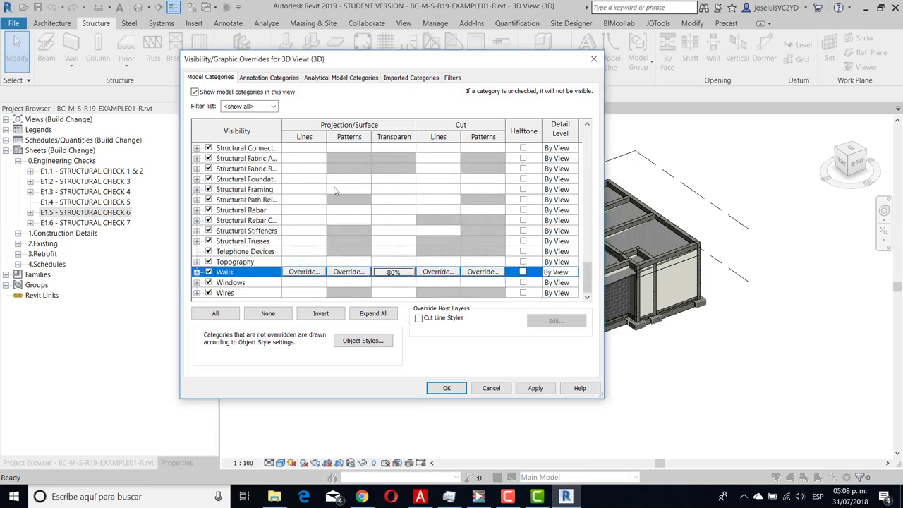
scroll(402, 212, "up", 2)
- Override Structural Columns with a green solid fill surface foreground pattern
left_click(401, 180)
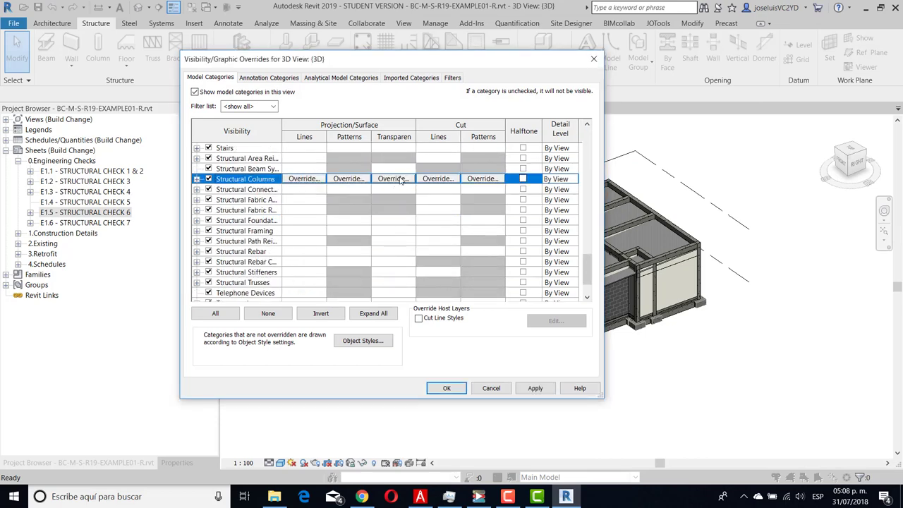
left_click(342, 179)
left_click(365, 223)
left_click(436, 328)
left_click(424, 191)
left_click(396, 212)
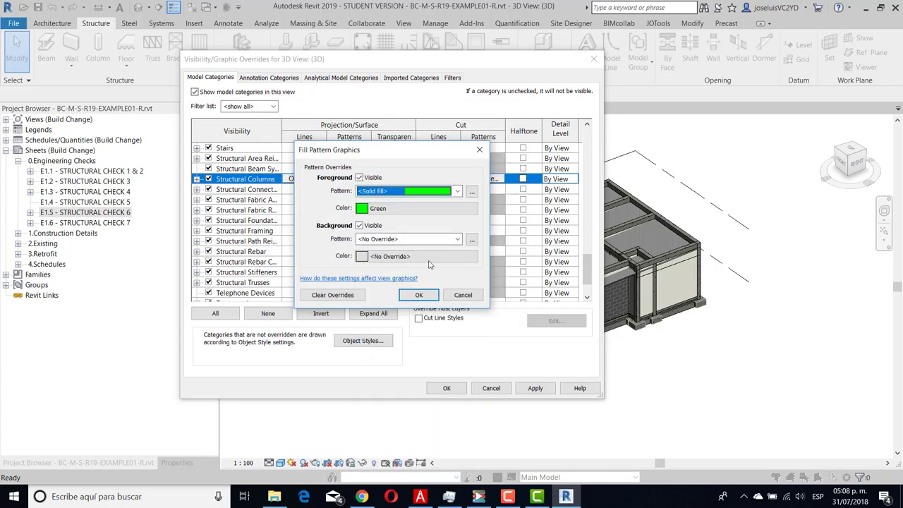
left_click(419, 295)
left_click(447, 389)
- Orbit the 3D view to inspect the green columns from a lower angle
scroll(425, 397, "up", 4)
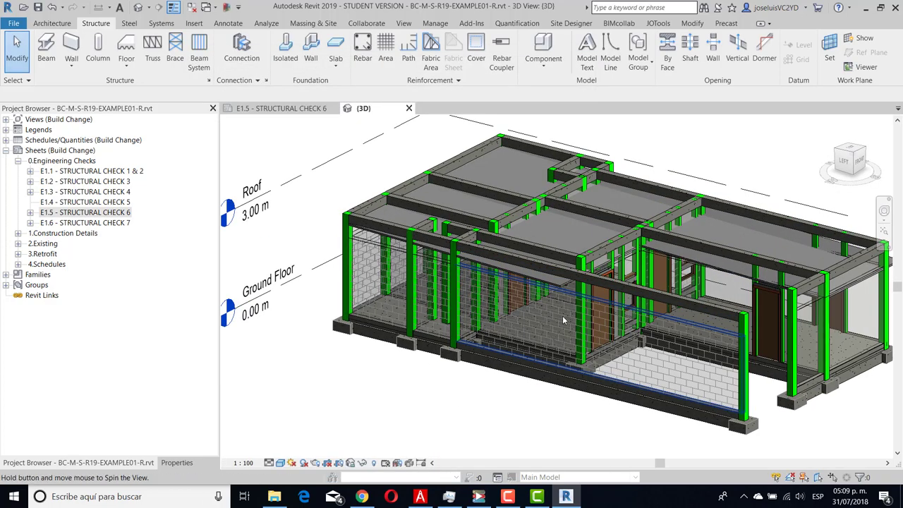
middle_click_drag(425, 398, 446, 265, "shift")
scroll(447, 265, "down", 3)
scroll(480, 421, "down", 2)
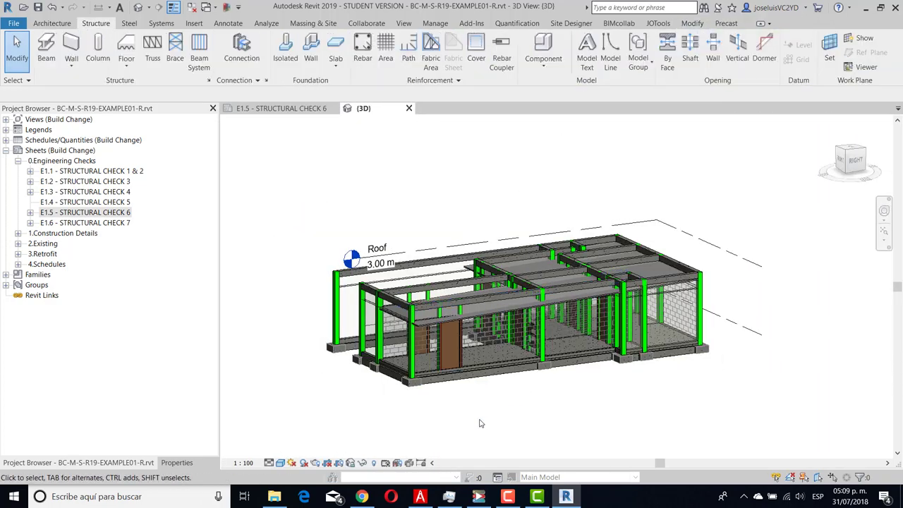
mouse_move(470, 363)
middle_mouse_down("shift")
mouse_move(553, 423)
mouse_move(528, 409)
mouse_move(454, 442)
mouse_move(423, 424)
middle_mouse_up("shift")
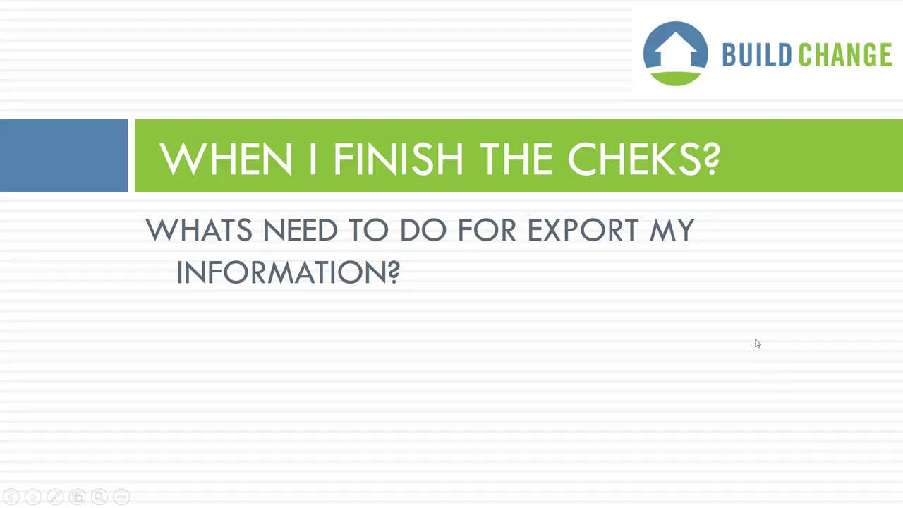
- Advance the slideshow through the Revit model, BIM introduction and BOQ in Revit slides
left_click(757, 344)
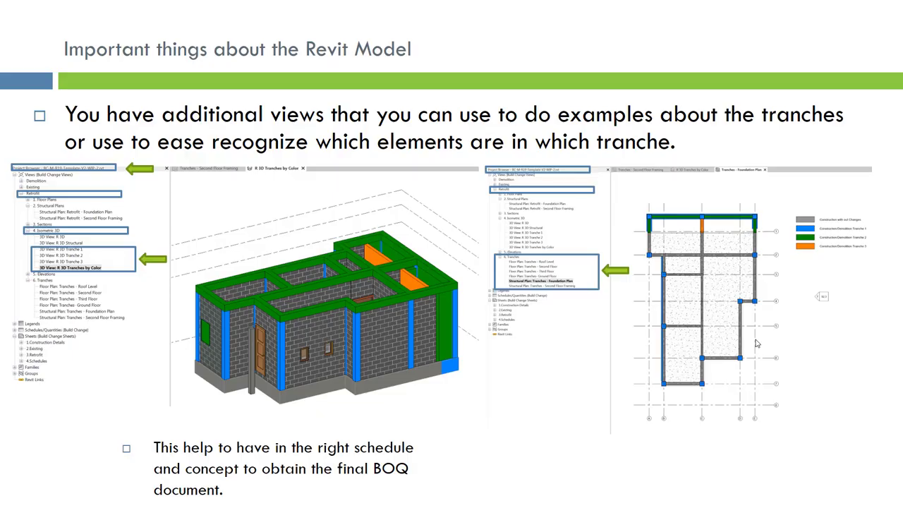
left_click(757, 343)
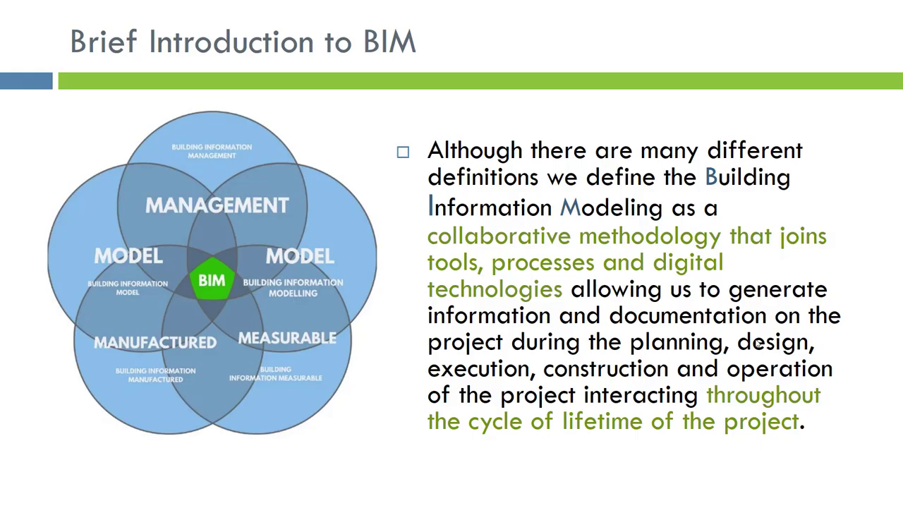
left_click(757, 344)
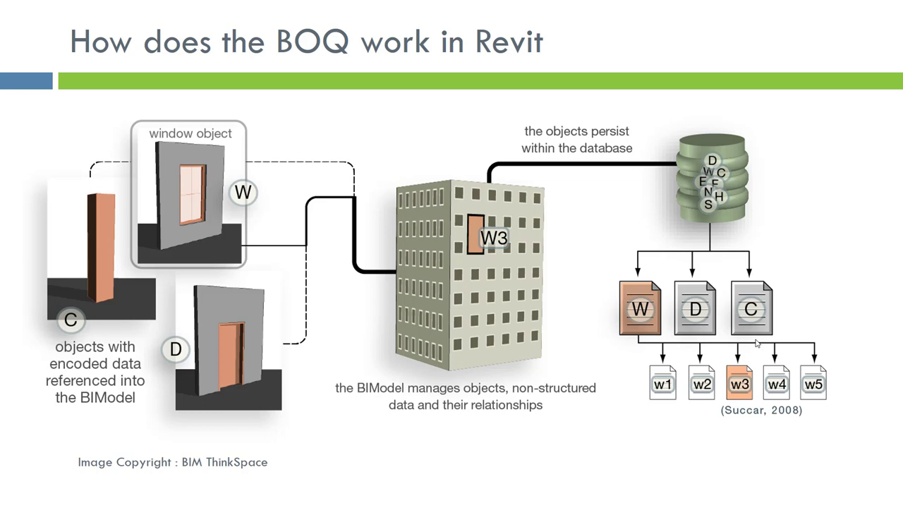
left_click(757, 343)
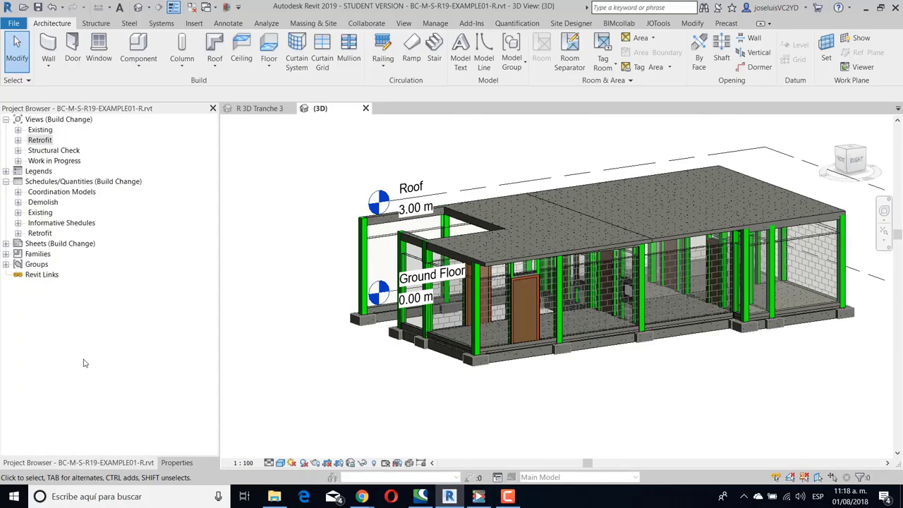
- Open the Q4.1 demolition schedules sheet from Sheets > 4.Schedules
left_click(6, 244)
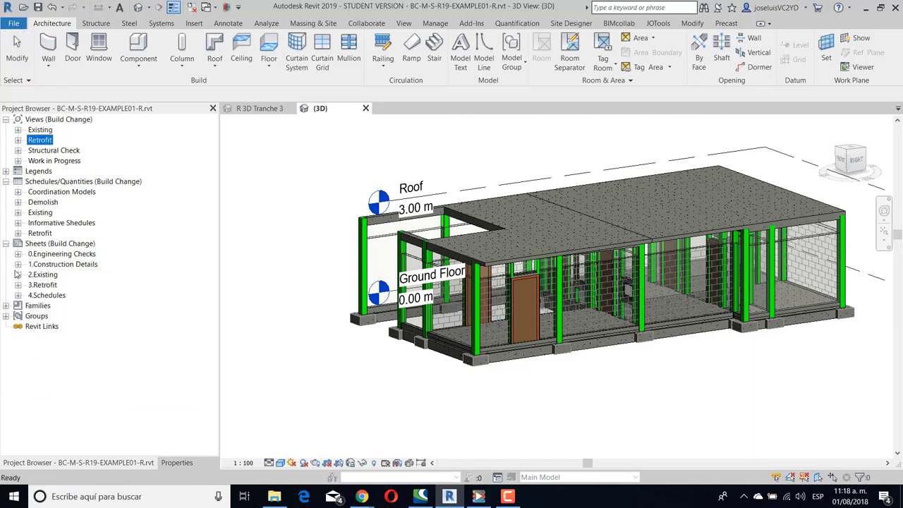
left_click(18, 296)
left_click(88, 306)
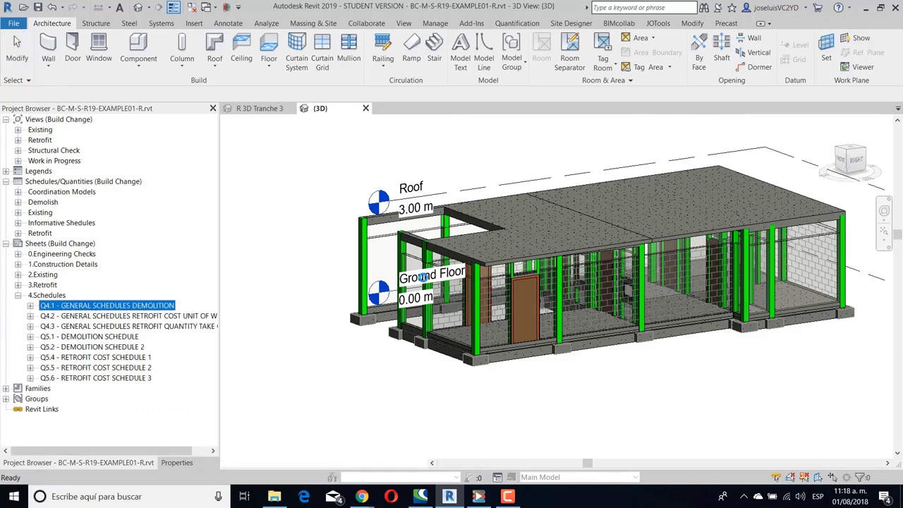
double_click(106, 306)
scroll(426, 267, "up", 3)
scroll(426, 267, "down", 4)
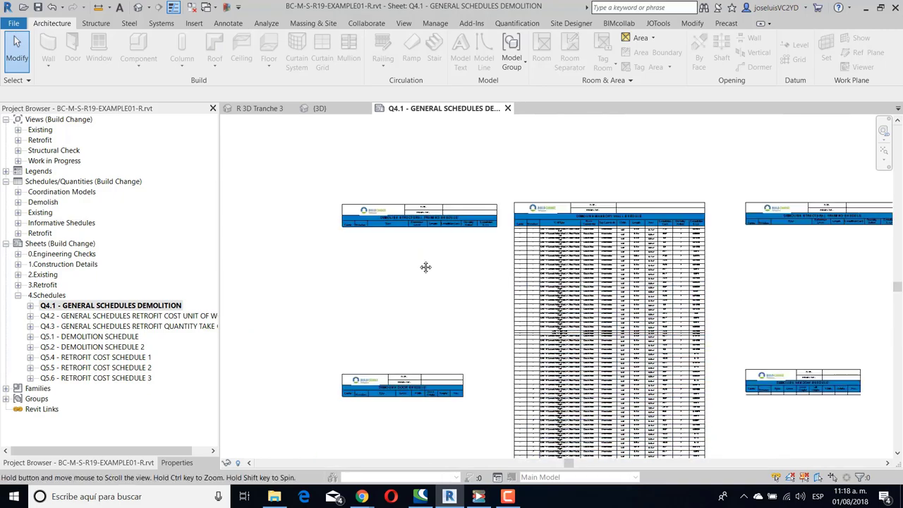
middle_click_drag(426, 267, 427, 192)
- Open the Q4.2 retrofit cost sheet and look through its schedules, including the framing quantity takeoff
left_click(161, 317)
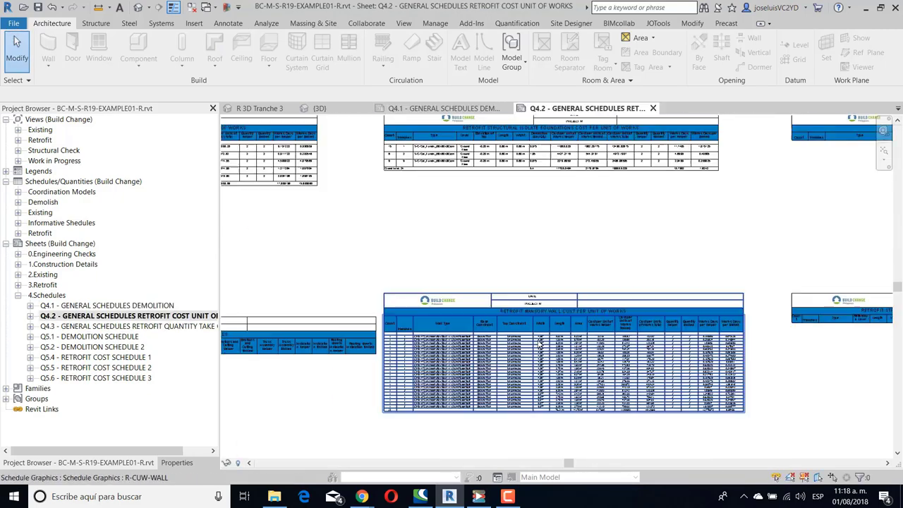
scroll(709, 314, "up", 3)
mouse_move(668, 278)
middle_mouse_down()
mouse_move(709, 314)
mouse_move(832, 314)
middle_mouse_up()
scroll(710, 314, "down", 2)
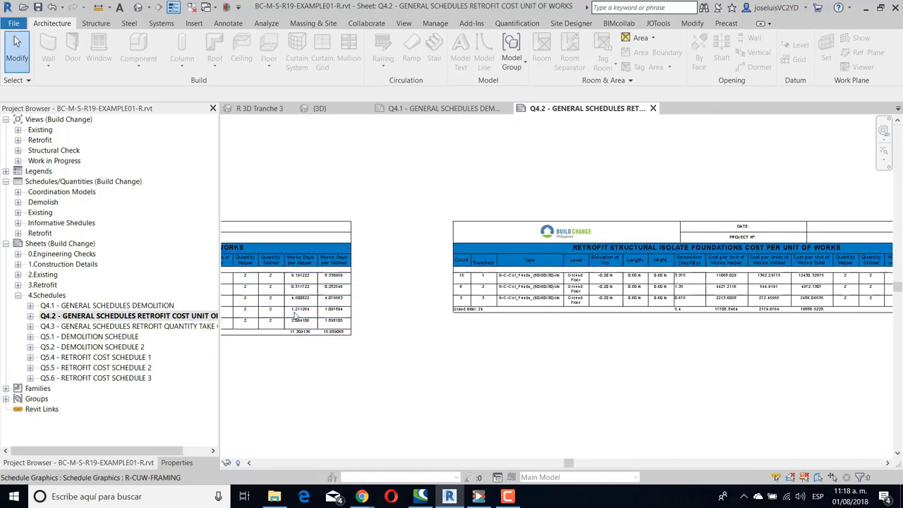
scroll(534, 413, "down", 2)
scroll(681, 358, "up", 1)
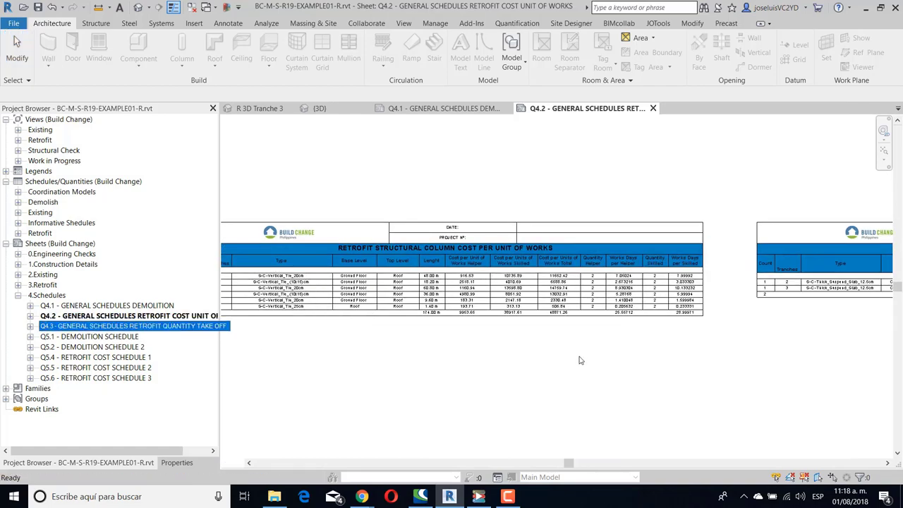
scroll(532, 279, "up", 3)
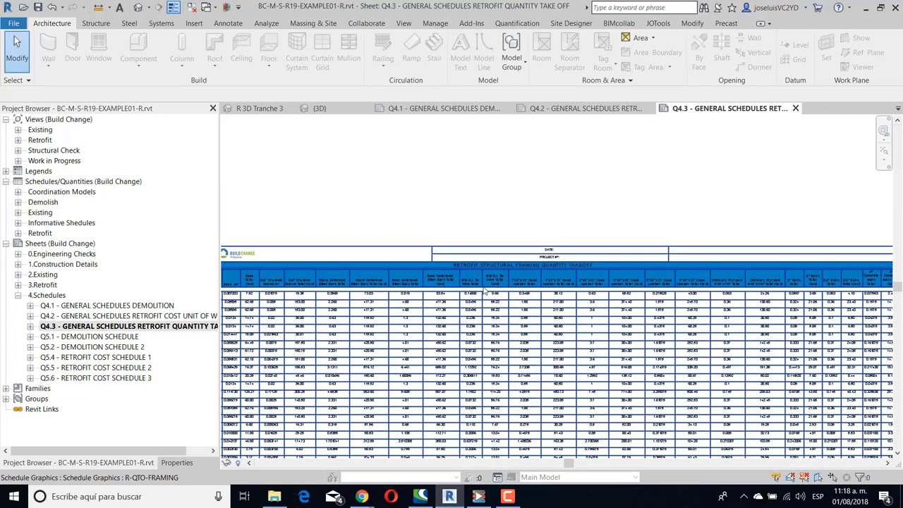
scroll(532, 279, "down", 2)
left_click(510, 258)
scroll(508, 232, "down", 1)
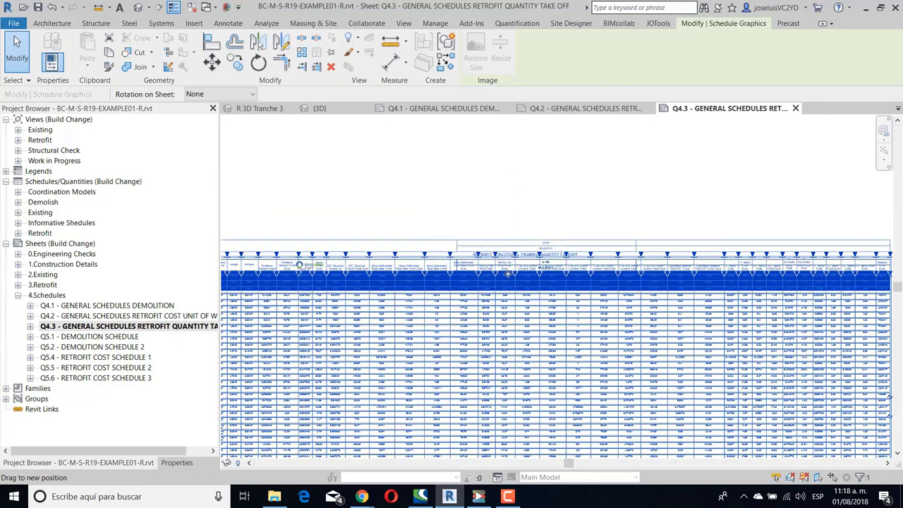
scroll(515, 324, "down", 1)
scroll(519, 328, "down", 1)
scroll(515, 251, "down", 1)
scroll(515, 251, "up", 2)
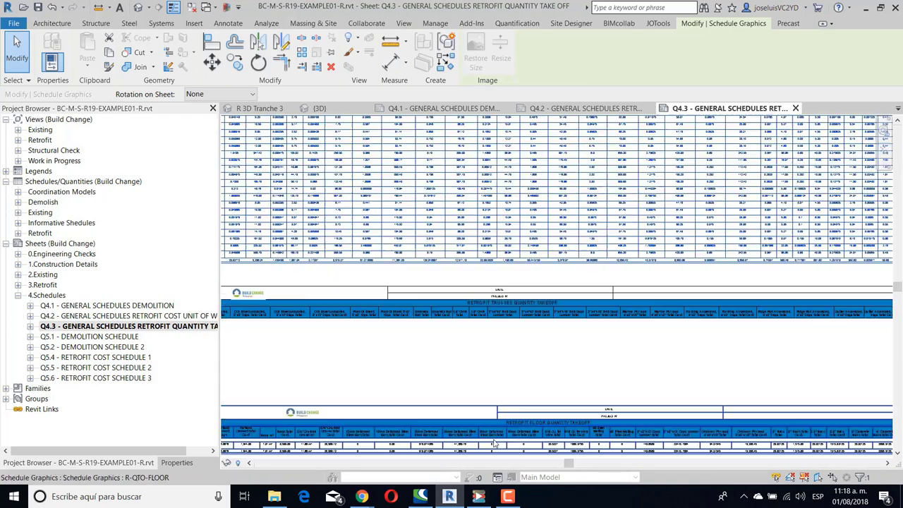
scroll(635, 310, "up", 1)
scroll(266, 330, "down", 3)
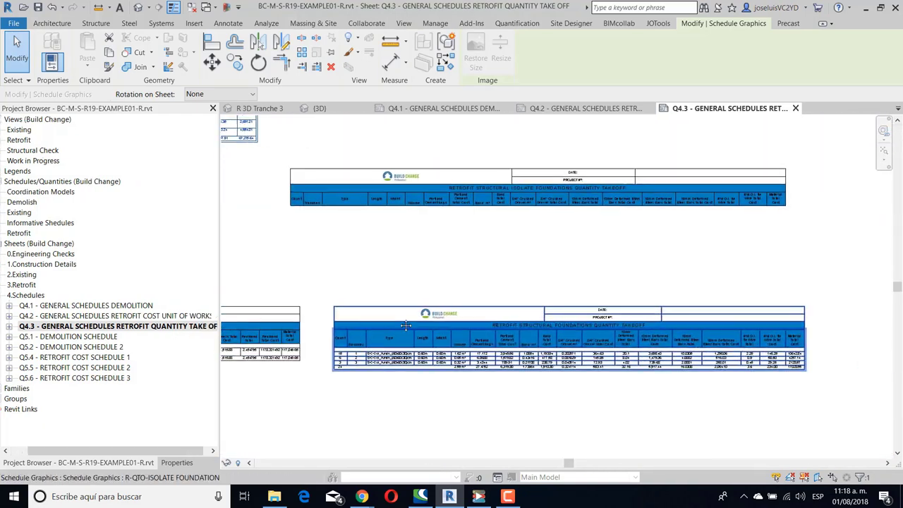
scroll(266, 330, "up", 3)
left_click_drag(149, 455, 127, 455)
- Collapse 4.Schedules and open the Tranches - Roof Level plan from the Retrofit views
left_click(19, 295)
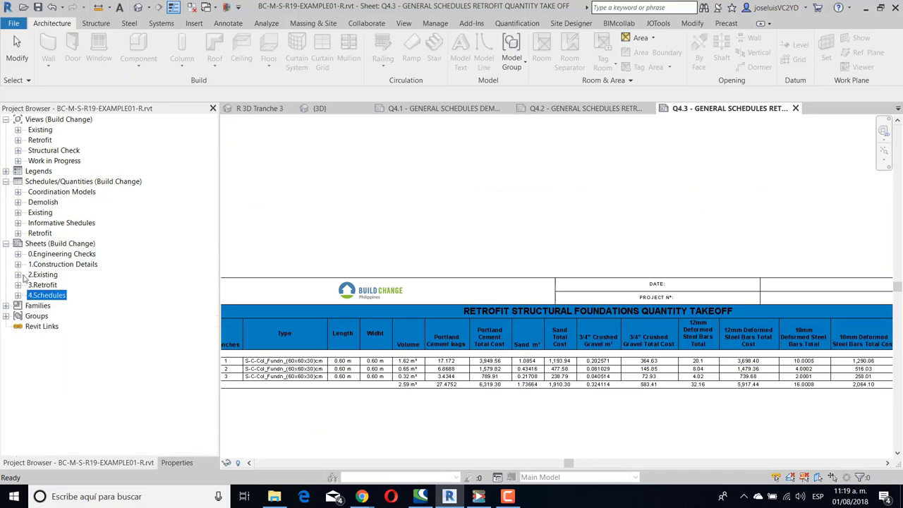
left_click(18, 140)
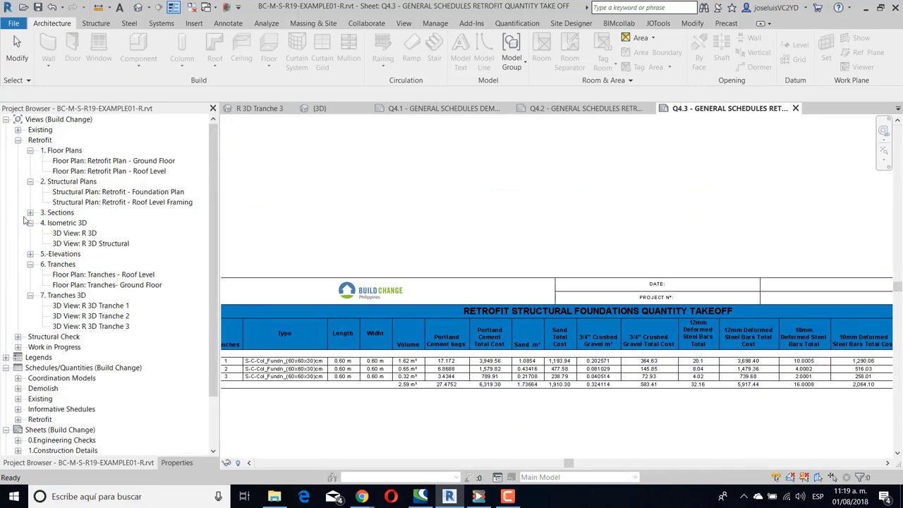
double_click(70, 275)
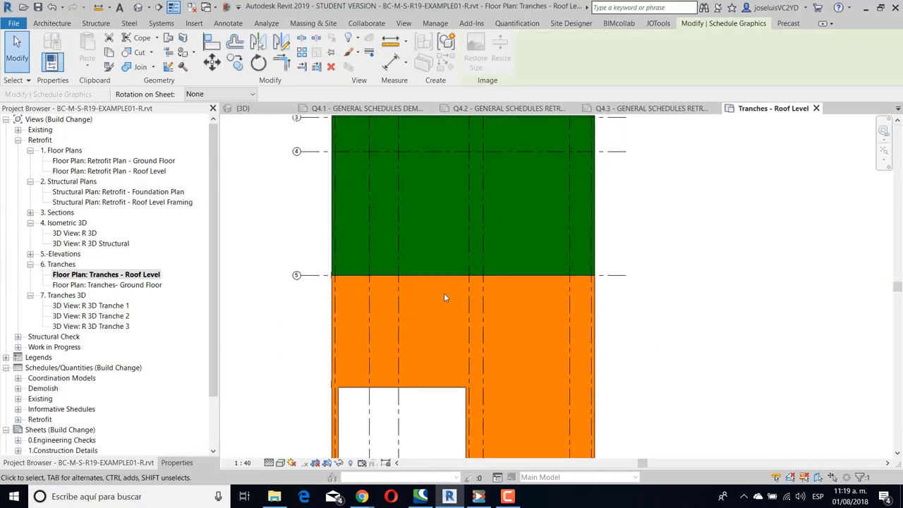
- Open the Tranches- Ground Floor plan and the R 3D Tranche 1 and 2 views
left_click(139, 285)
double_click(139, 285)
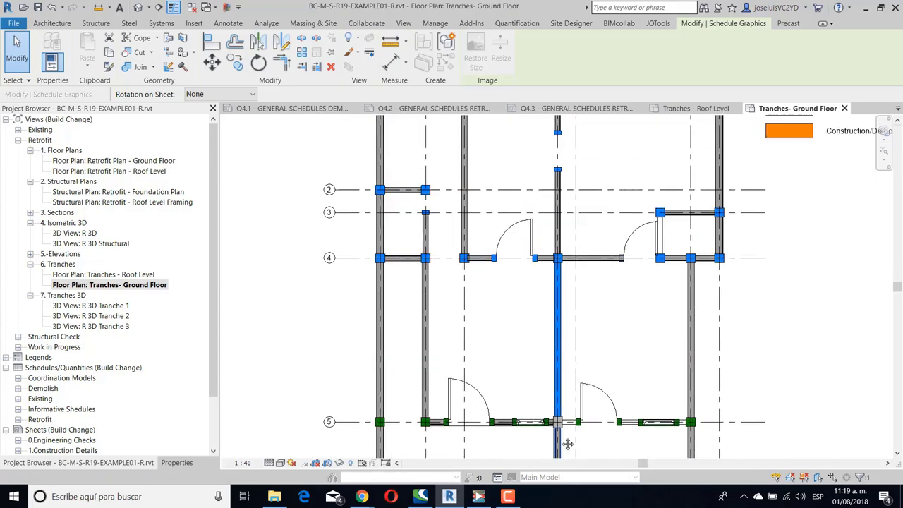
middle_click_drag(571, 444, 499, 346)
double_click(90, 306)
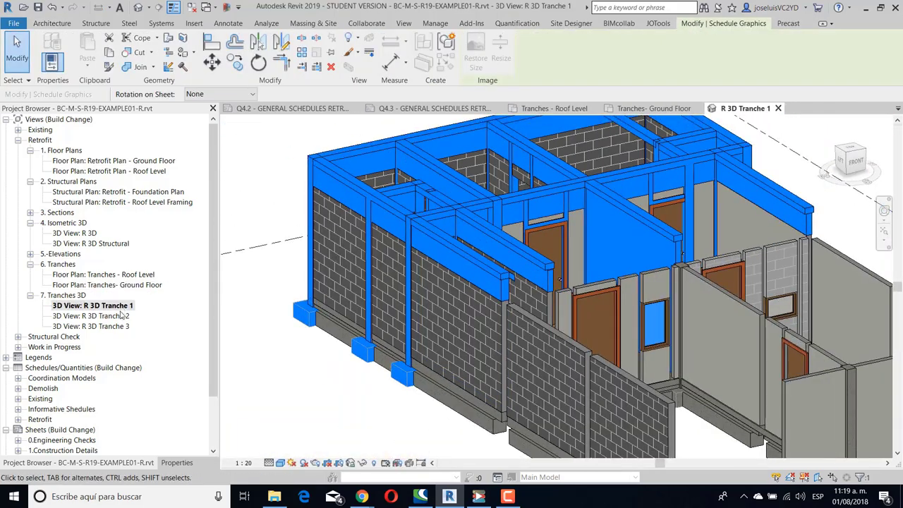
double_click(121, 315)
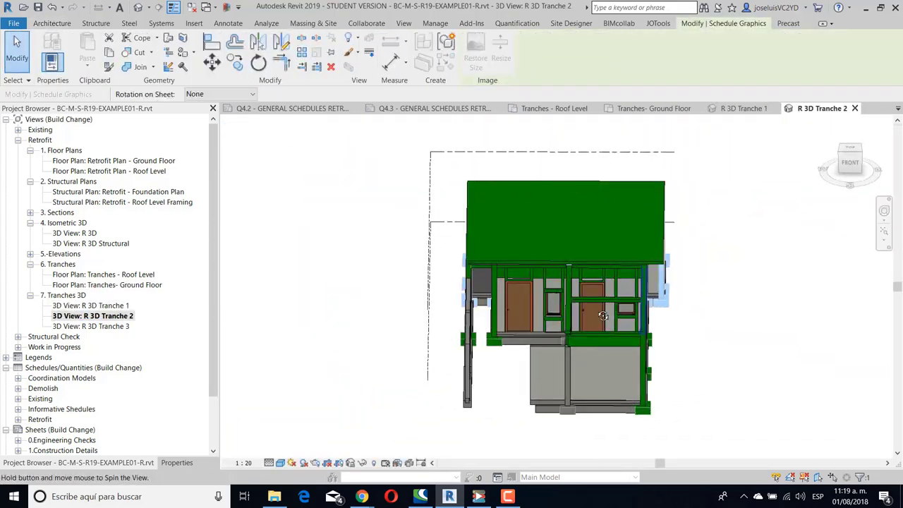
- Temporarily hide the green roof floor with HH, then open R 3D Tranche 3
mouse_move(512, 242)
middle_mouse_down("shift")
mouse_move(551, 289)
mouse_move(478, 280)
middle_mouse_up("shift")
left_click(556, 296)
key("h")
key("h")
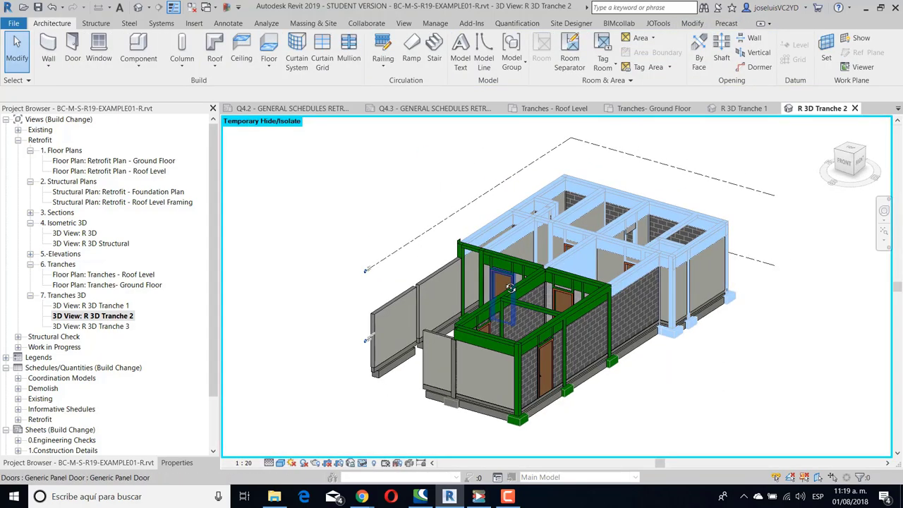
key("h")
key("r")
double_click(89, 326)
middle_click_drag(487, 311, 504, 344, "shift")
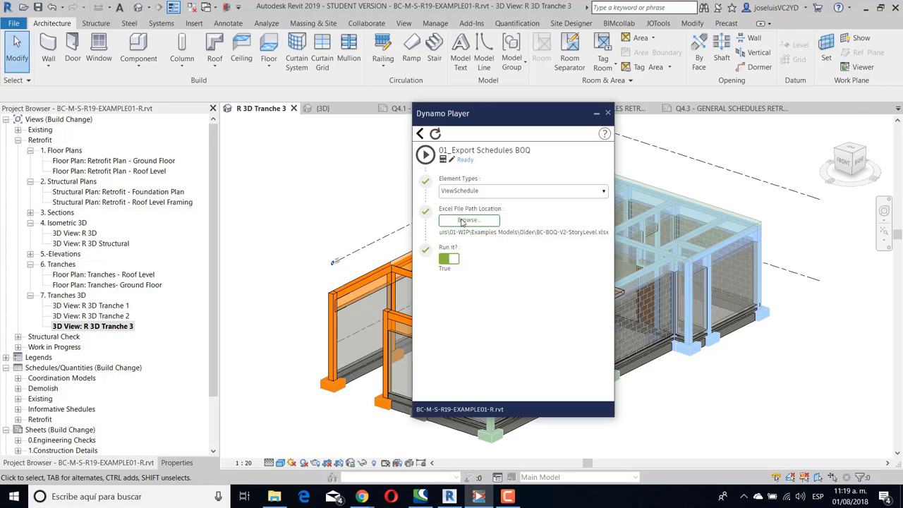
- Set BC-BOQ-V2.xlsx in 00-Example-One Story as the export file after checking its BOQ sheet
left_click(462, 223)
left_click(603, 129)
double_click(554, 184)
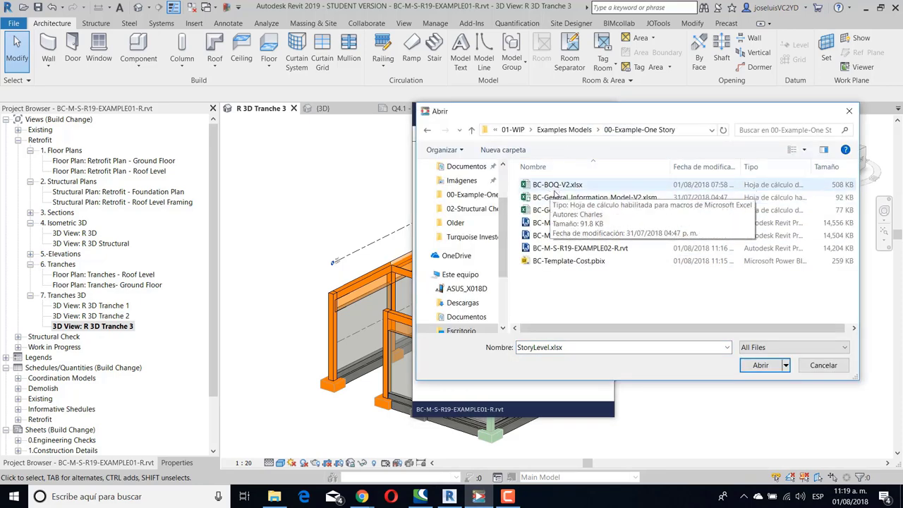
right_click(554, 186)
left_click(579, 170)
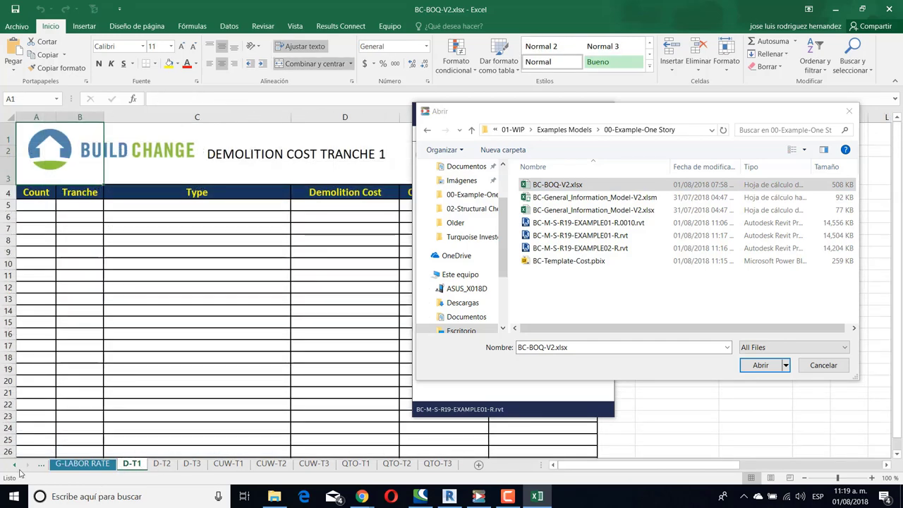
left_click(62, 465)
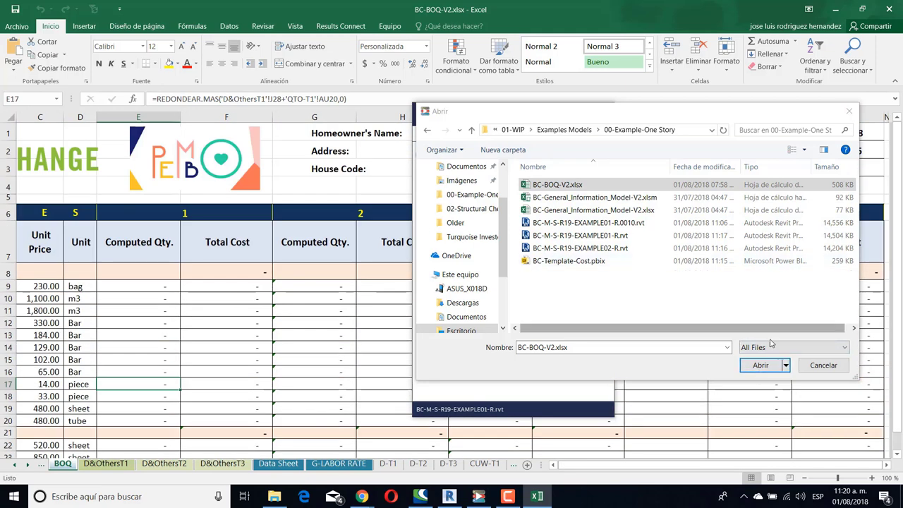
key("Return")
left_click(393, 265)
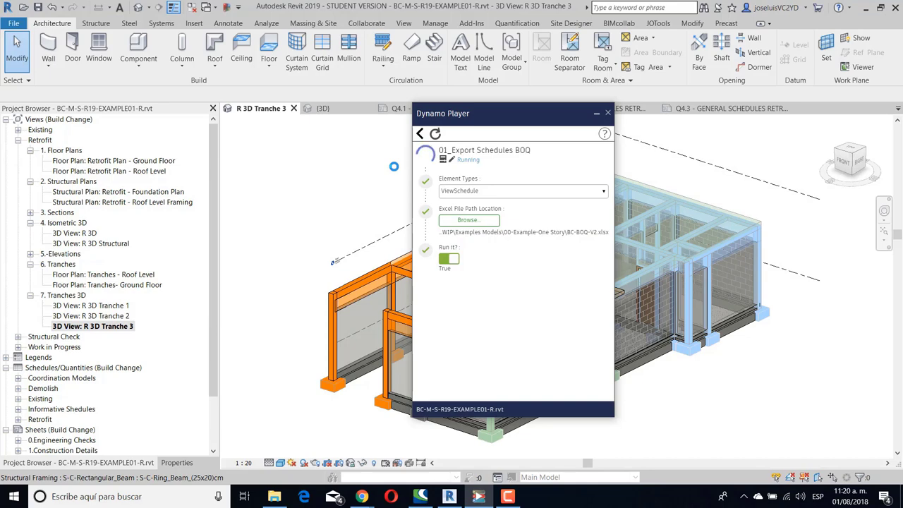
- Open the exported BC-BOQ-V2.xlsx full screen and close Dynamo Player
left_click(275, 497)
double_click(130, 79)
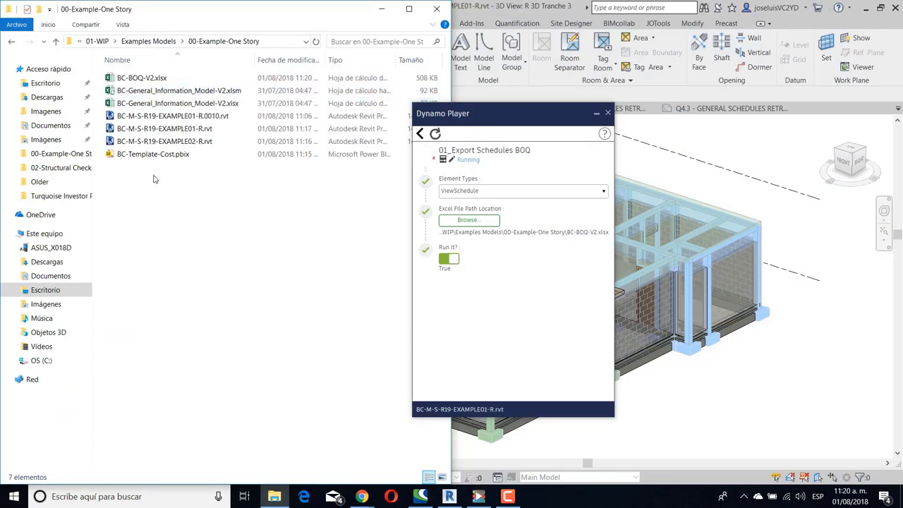
left_click_drag(495, 106, 647, 106)
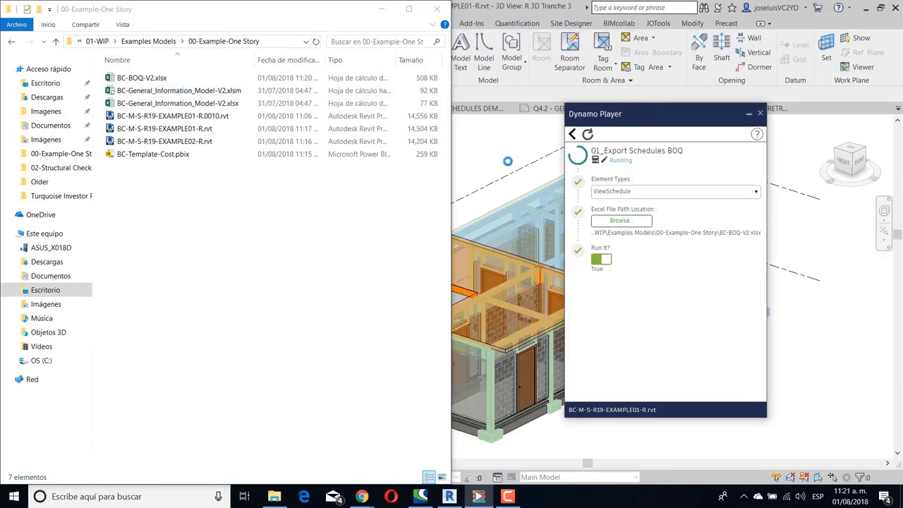
left_click(573, 134)
double_click(141, 78)
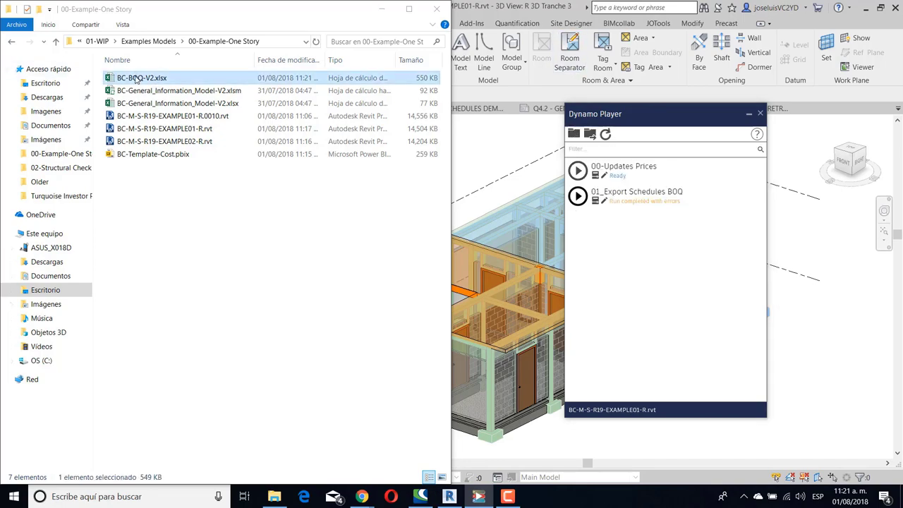
left_click(748, 117)
left_click(681, 88)
- Scroll through the BOQ sheet's quantities and total costs
scroll(400, 317, "down", 2)
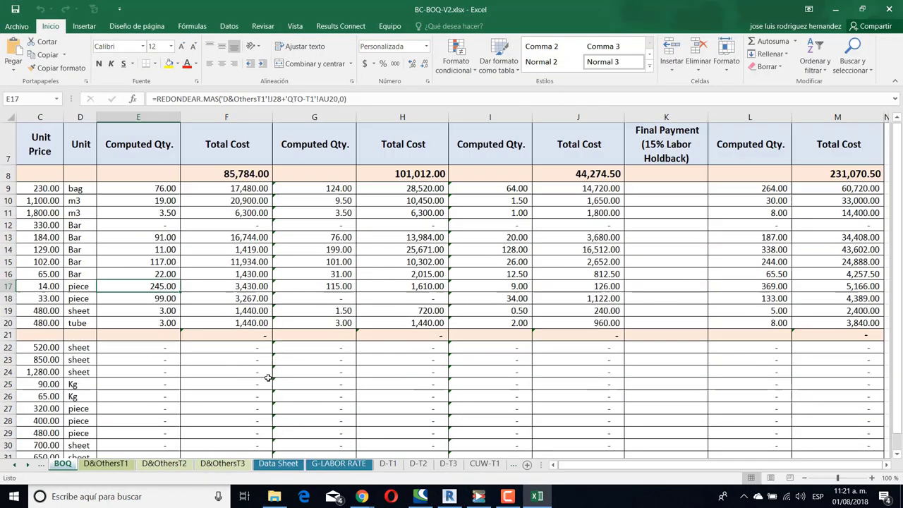
scroll(400, 453, "down", 6)
scroll(676, 468, "down", 5)
scroll(676, 468, "up", 5)
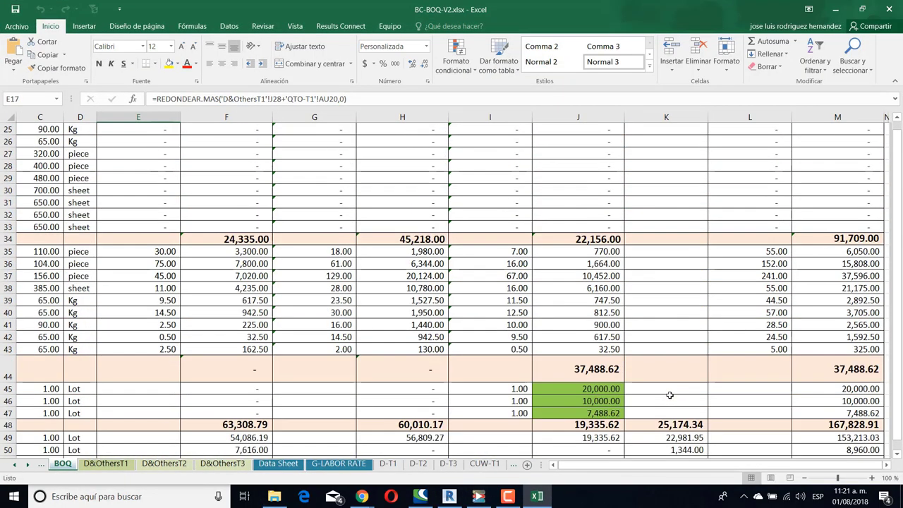
scroll(676, 468, "up", 8)
left_click_drag(676, 467, 682, 468)
scroll(424, 431, "down", 12)
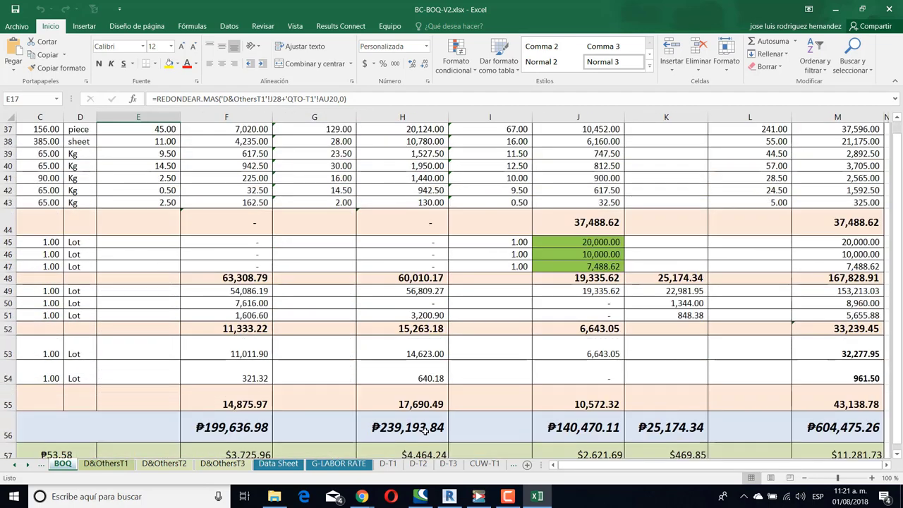
- Step through the sheets G-LABOR RATE, D-T1, D-T2, CUW-T1, CUW-T2 and QTO-T1 to QTO-T3
left_click(222, 463)
left_click(278, 464)
left_click(339, 463)
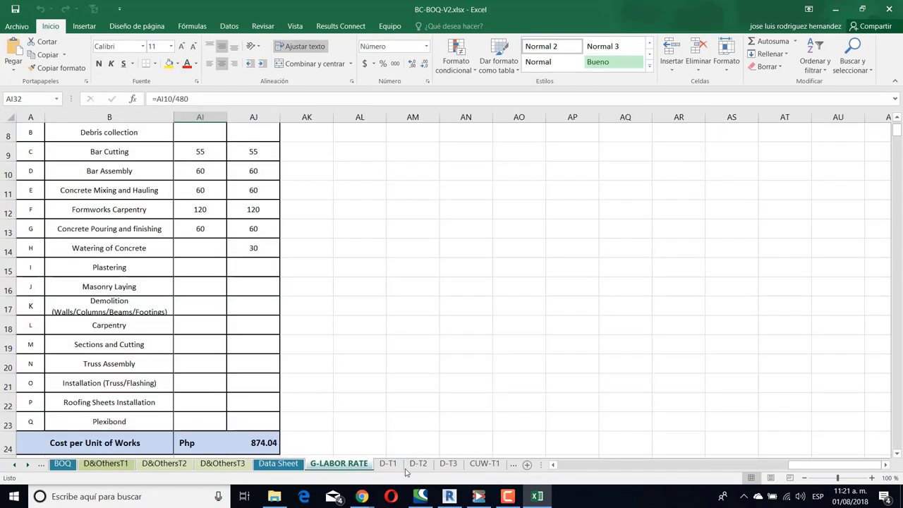
left_click(388, 464)
scroll(383, 391, "down", 3)
scroll(383, 391, "up", 3)
scroll(614, 343, "down", 4)
scroll(599, 417, "up", 4)
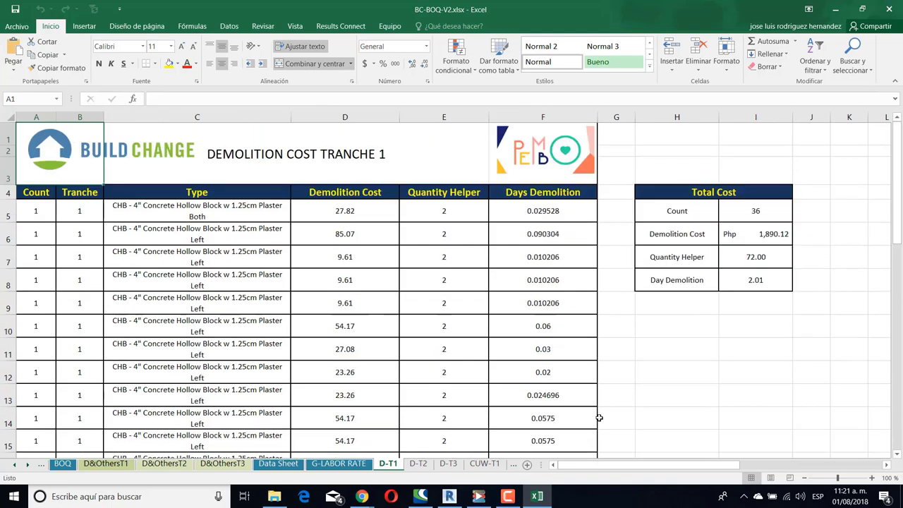
left_click(419, 463)
left_click(442, 464)
left_click(484, 463)
left_click(487, 464)
left_click(487, 464)
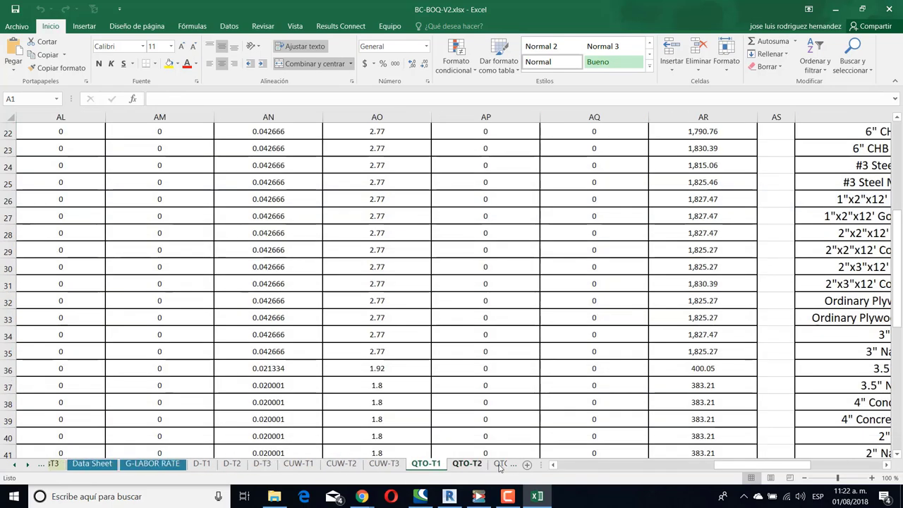
left_click(487, 463)
left_click(487, 464)
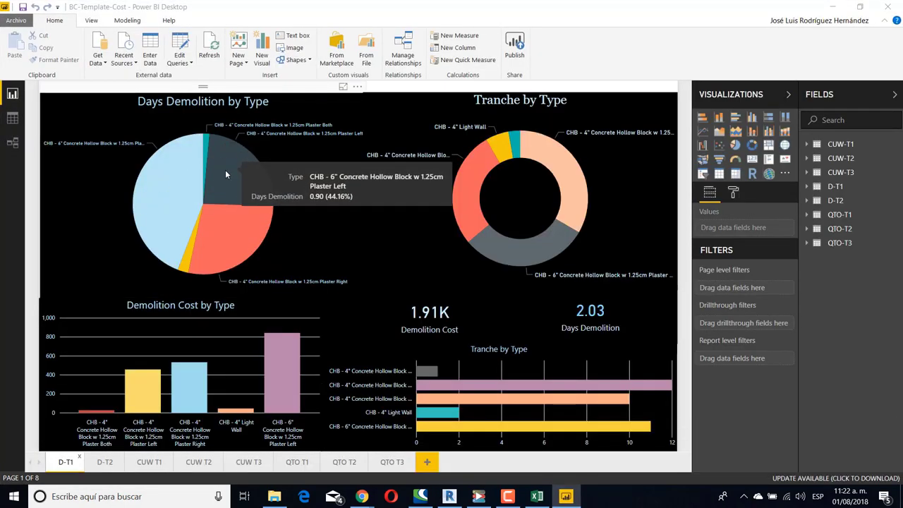
- Cross-filter the D-T1 page by the red pie slice, yellow type bar, donut slice and Tranche bars
left_click(229, 226)
left_click(143, 388)
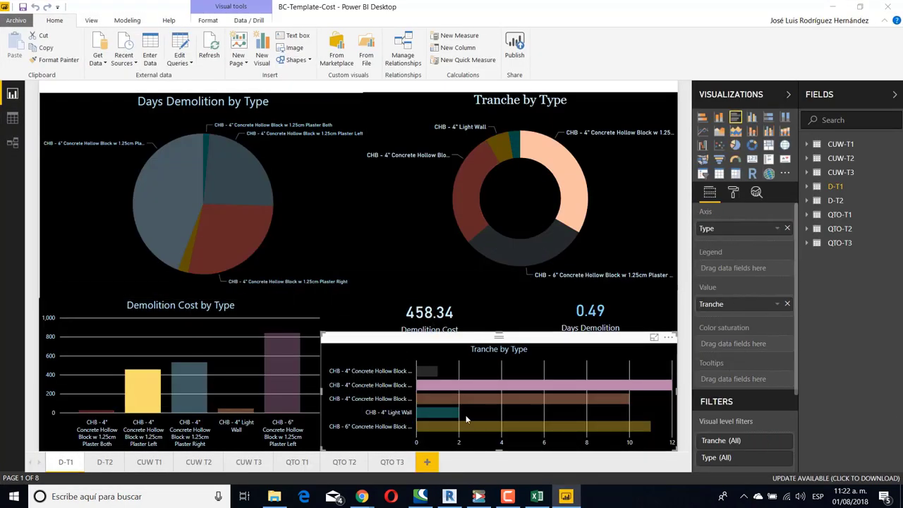
left_click(444, 414)
left_click(477, 211)
left_click(466, 384)
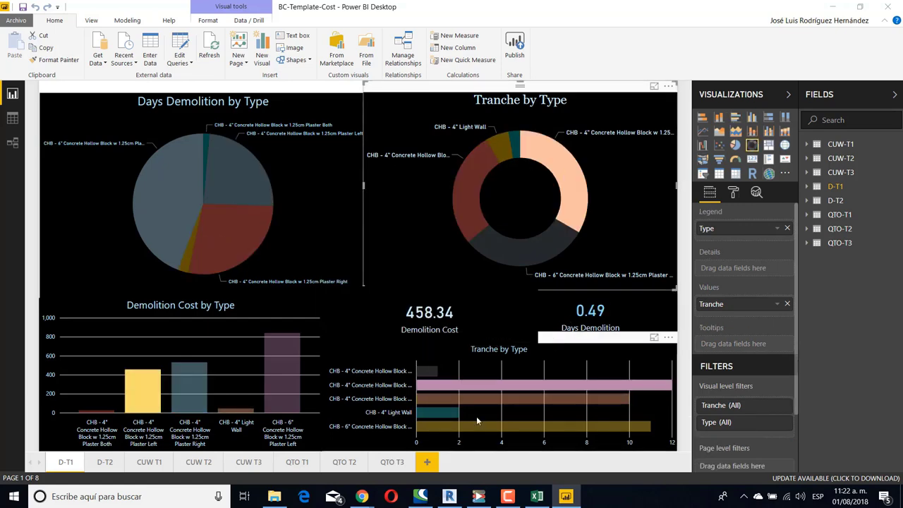
left_click(466, 426)
- On the D-T2 page, cross-filter by treemap tiles like Plaster Right and 6" block
left_click(104, 461)
left_click(176, 205)
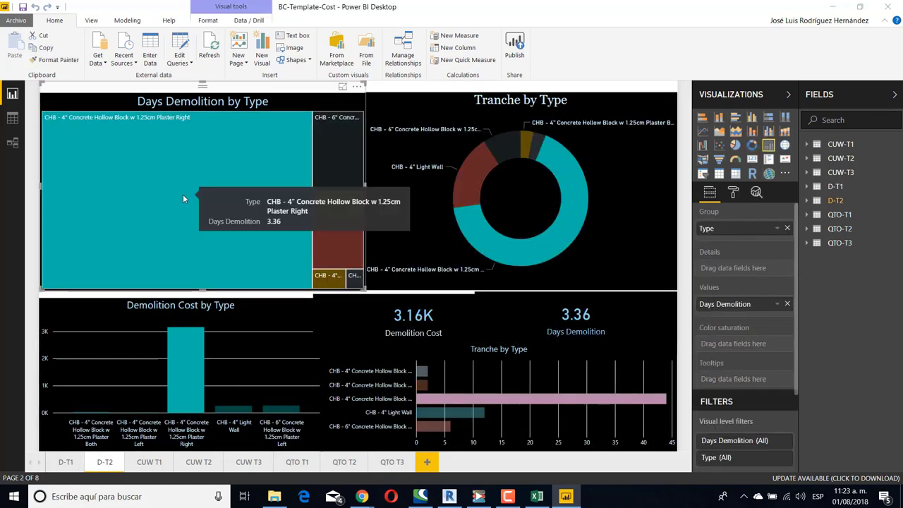
left_click(333, 145)
left_click(340, 150)
left_click(332, 166)
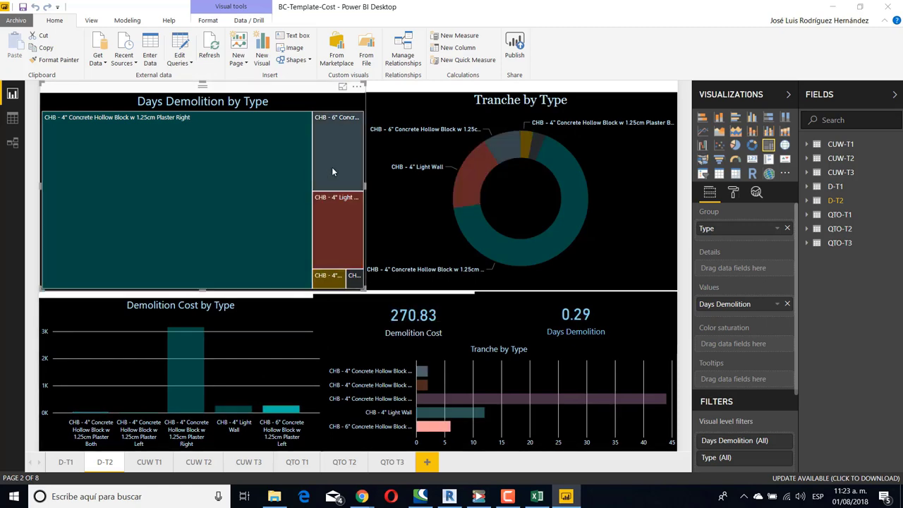
left_click(472, 222)
left_click(185, 374)
- On CUW T1, filter by the work-days treemap, type bars and Ring_Beam cost bar, then clear
left_click(149, 462)
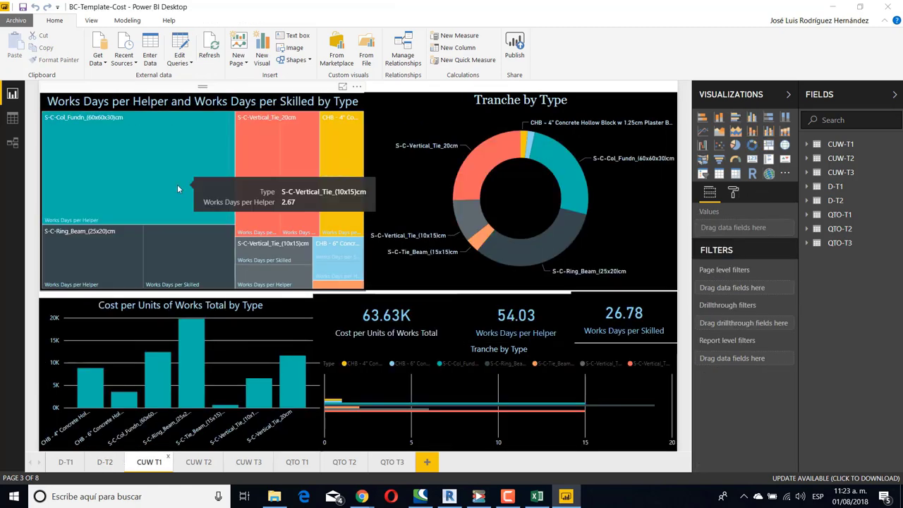
left_click(94, 253)
left_click(381, 408)
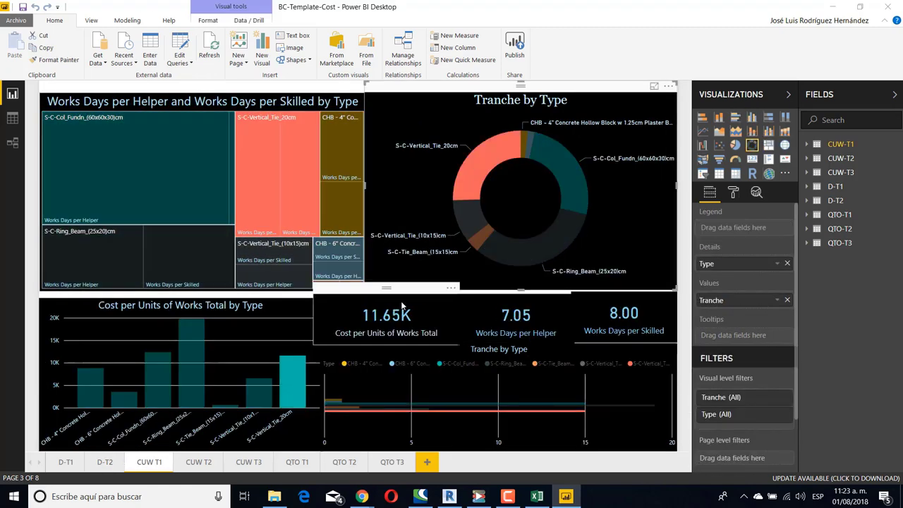
left_click(385, 407)
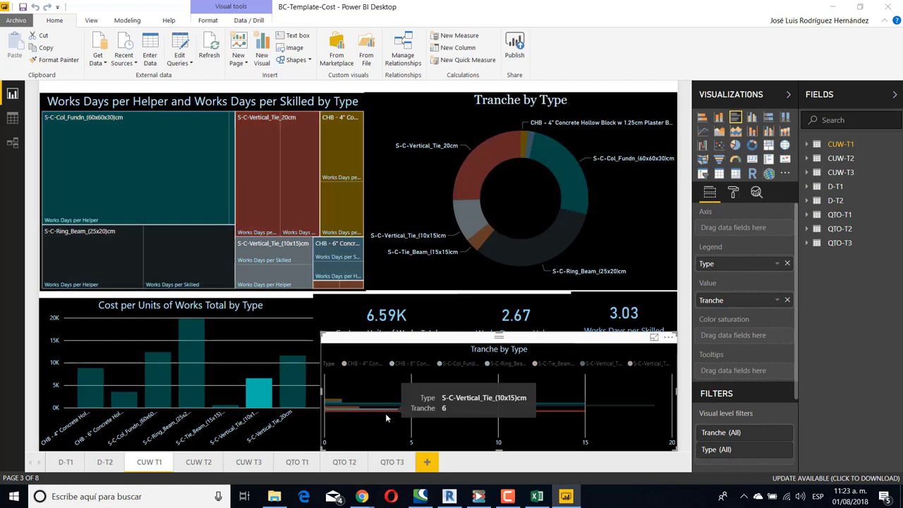
left_click(192, 364)
left_click(553, 240)
left_click(553, 240)
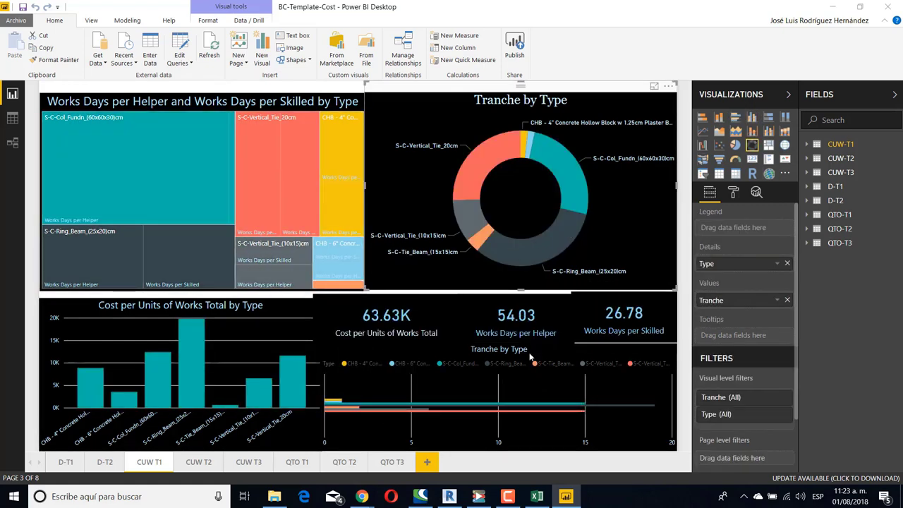
- On CUW T2, toggle the Vertical_Tie_(10x15) donut slice and filter by a cost bar
left_click(198, 462)
left_click(520, 254)
left_click(520, 254)
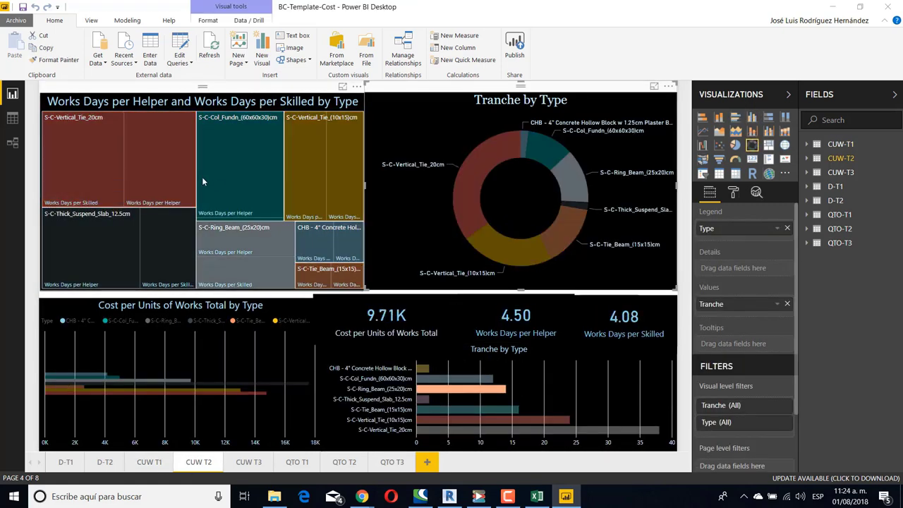
left_click(112, 392)
- On CUW T3, cross-filter by several donut slices, then clear the filter
left_click(249, 462)
left_click(462, 197)
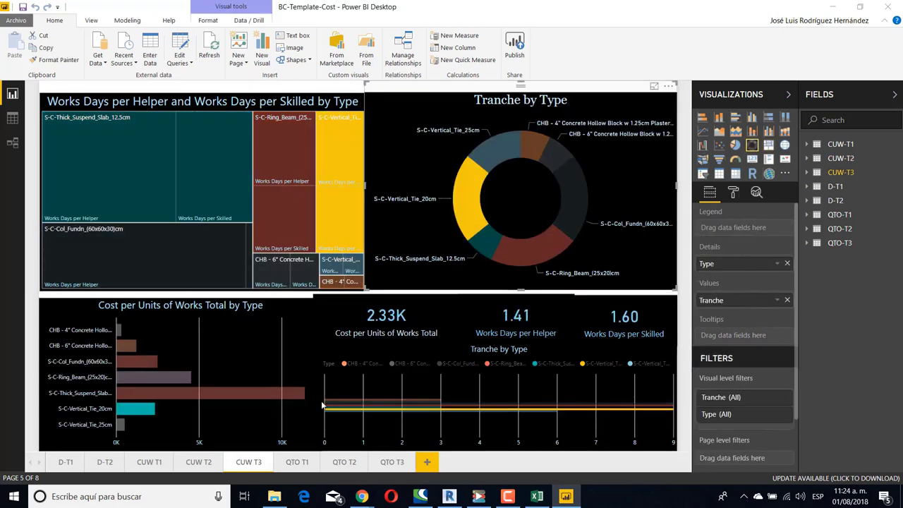
left_click(526, 244)
left_click(526, 244)
left_click(521, 198)
- On QTO T1, cross-filter by Portland Cement, Sand, 12mm steel bars tiles and Tranche type bars
left_click(297, 462)
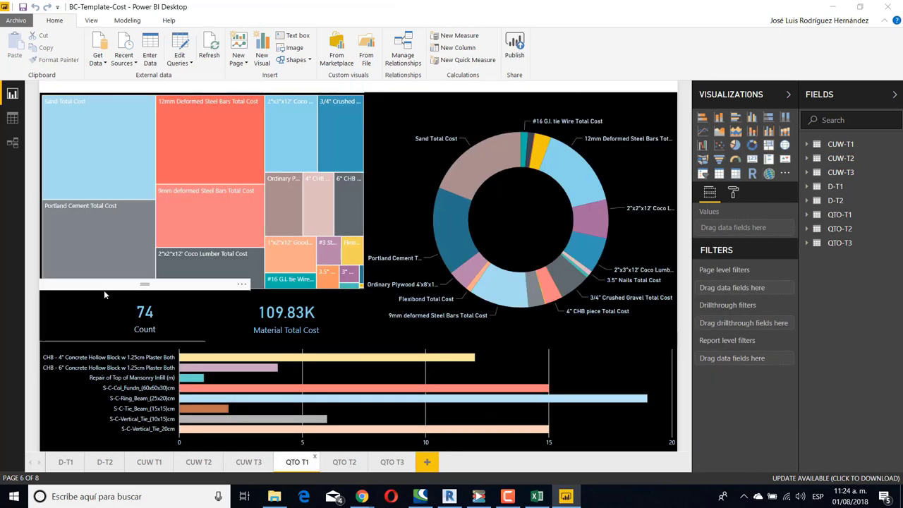
left_click(102, 250)
left_click(187, 156)
left_click(126, 149)
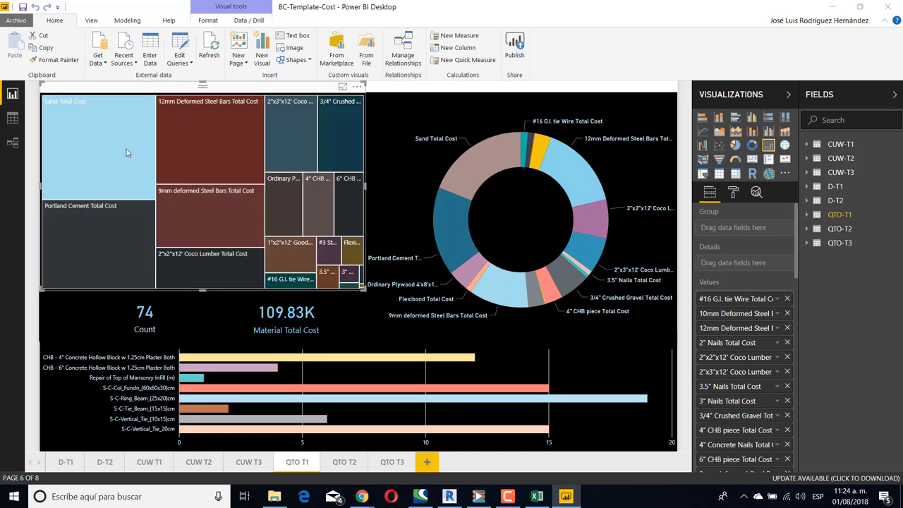
left_click(177, 268)
left_click(195, 378)
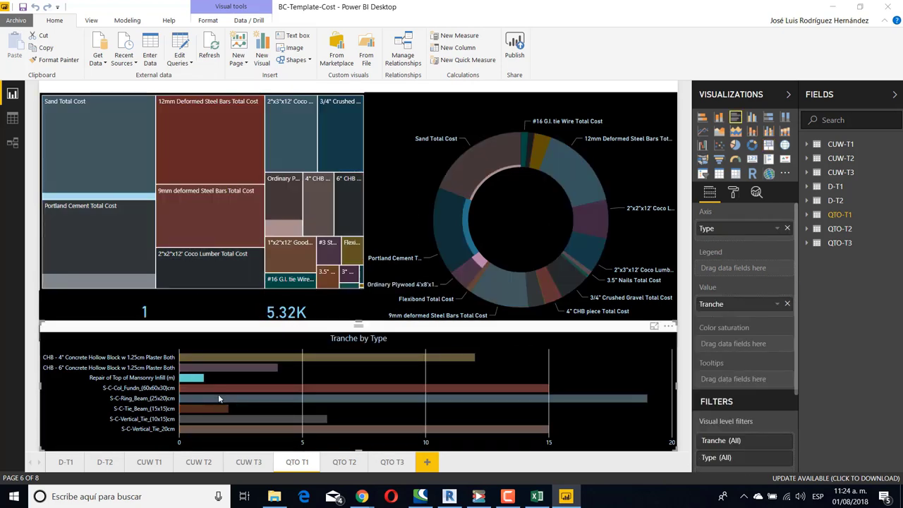
left_click(240, 388)
left_click(260, 418)
left_click(260, 429)
left_click(486, 163)
mouse_move(535, 292)
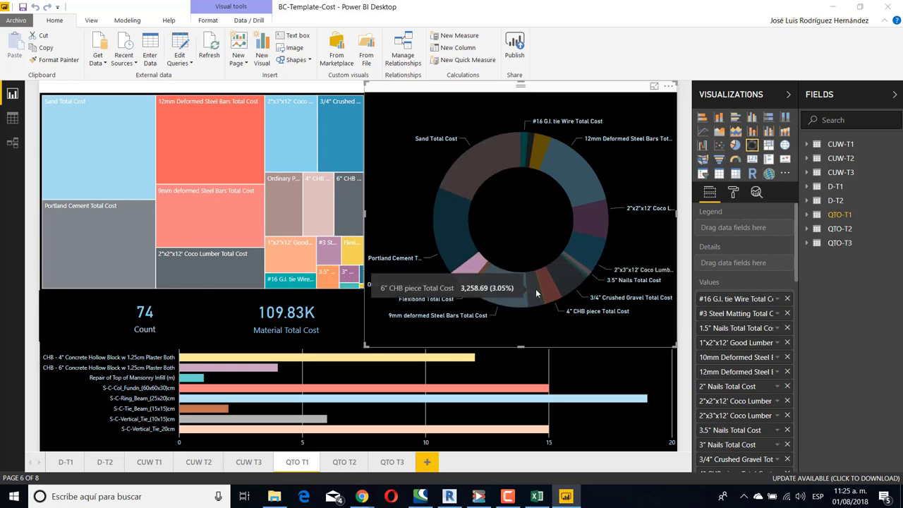
left_click(338, 388)
left_click(204, 357)
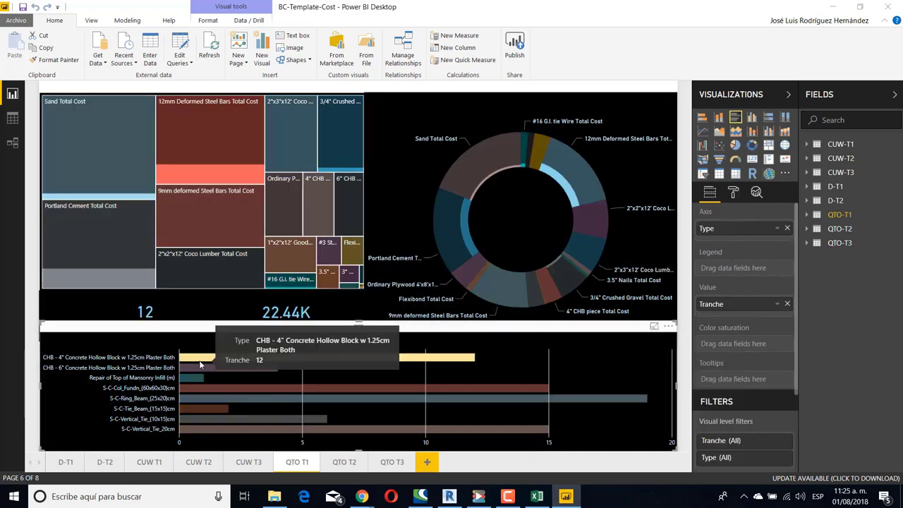
- Inspect the QTO T2 cost donut, then filter the web report by CHB 4" and Thick_Suspend_Slab bars
left_click(344, 462)
left_click(530, 241)
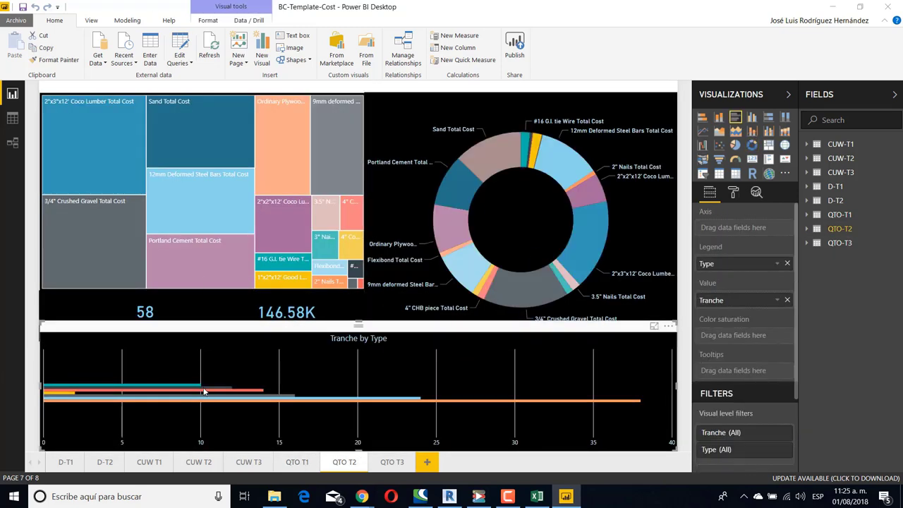
left_click(431, 441)
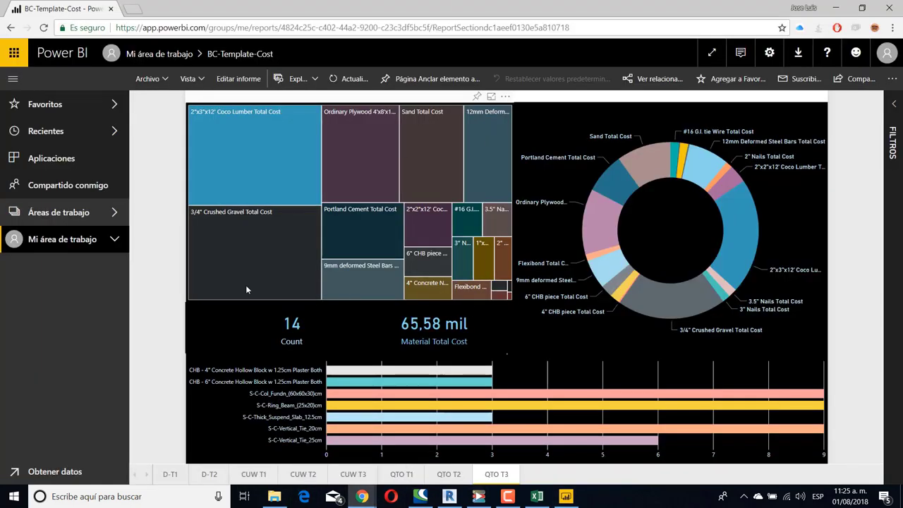
left_click(437, 369)
left_click(485, 417)
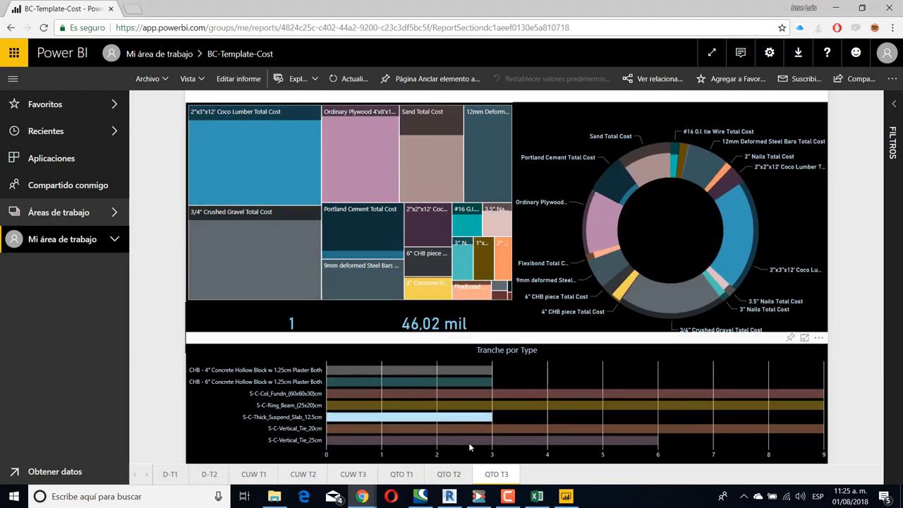
left_click(485, 417)
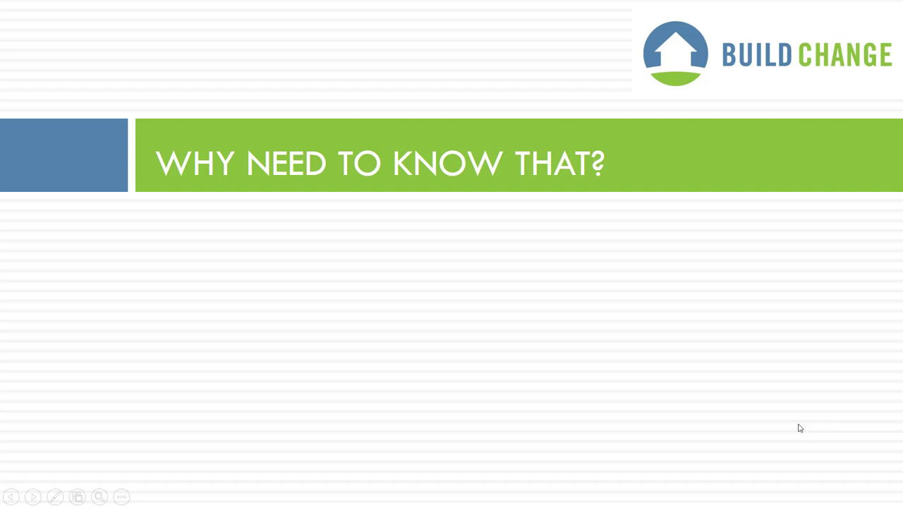
- Advance past the database-value and 'Traditional thinking' cartoon slides to the CONTACTO slide
left_click(800, 428)
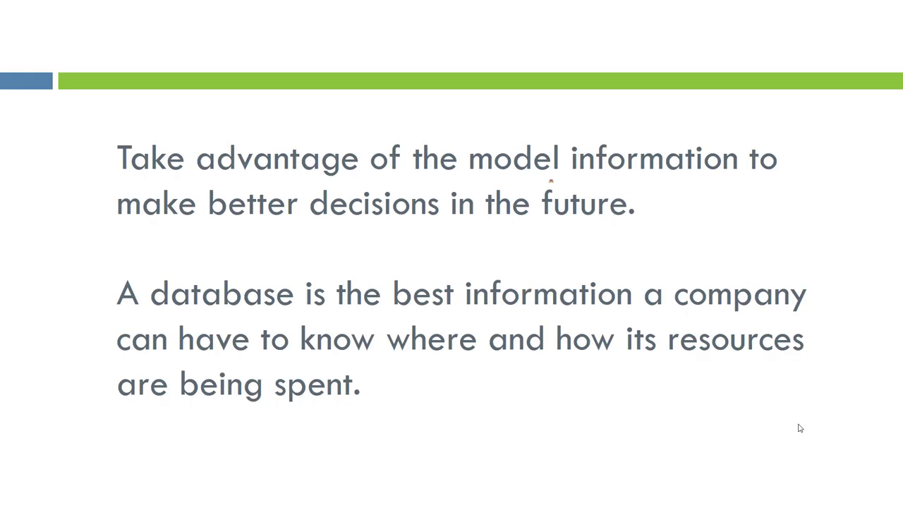
left_click(800, 428)
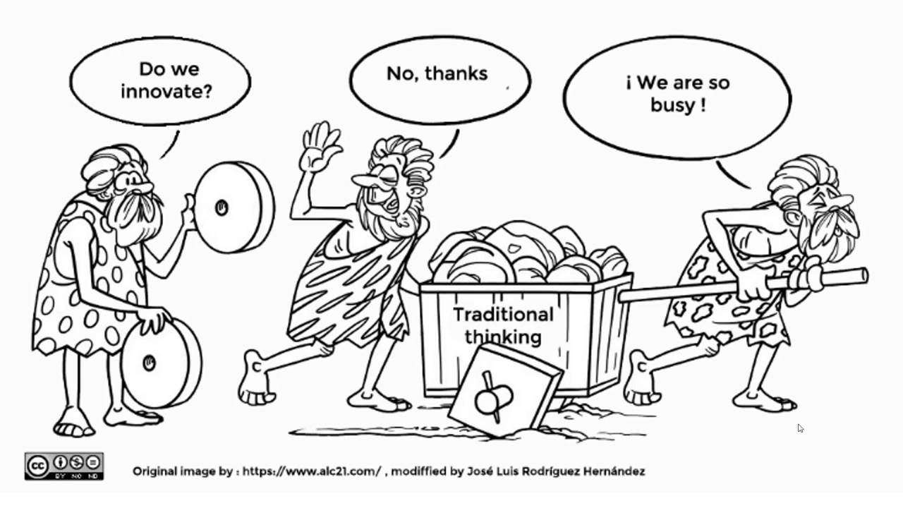
left_click(800, 428)
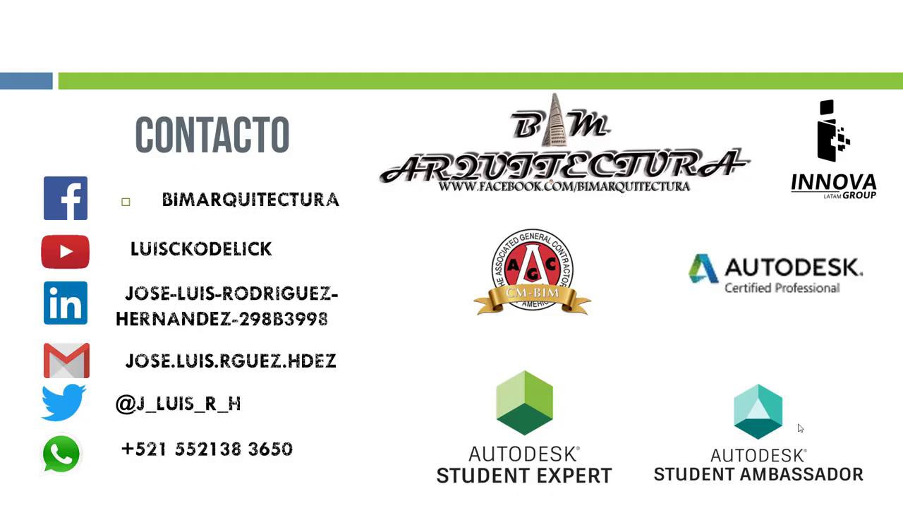